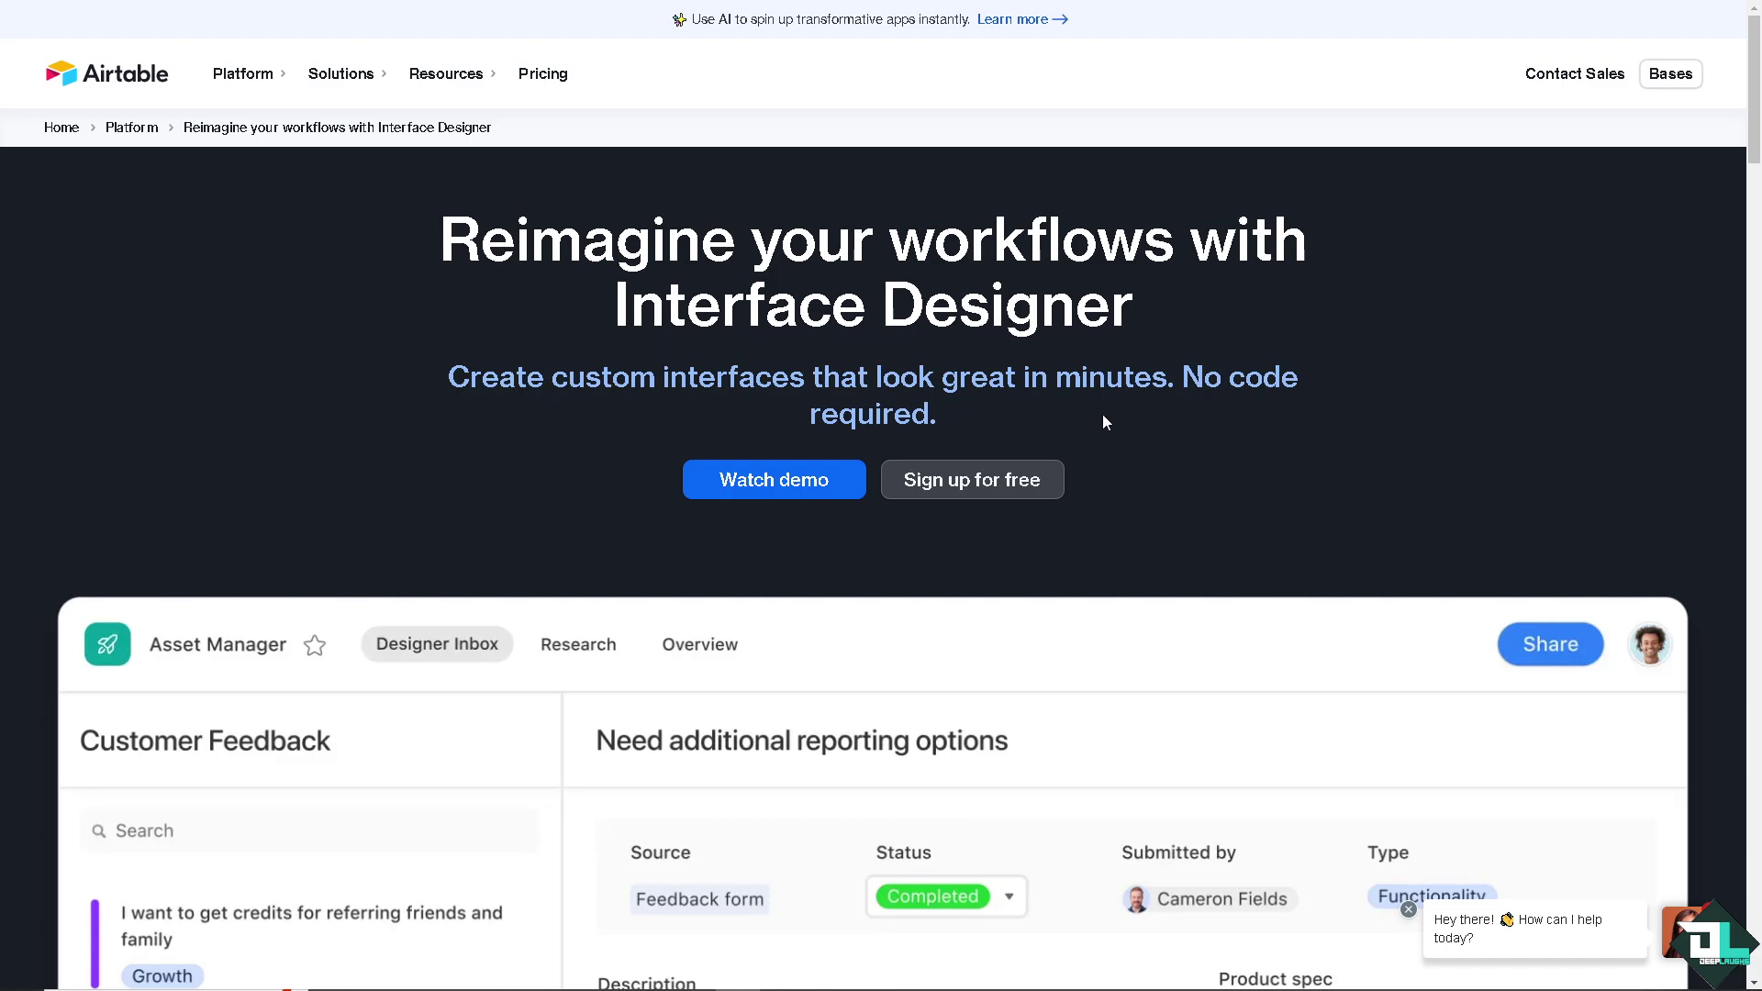
Step: From Home's Create menu, start a new app with the Build an app with AI option
scroll(1243, 425, "down", 8)
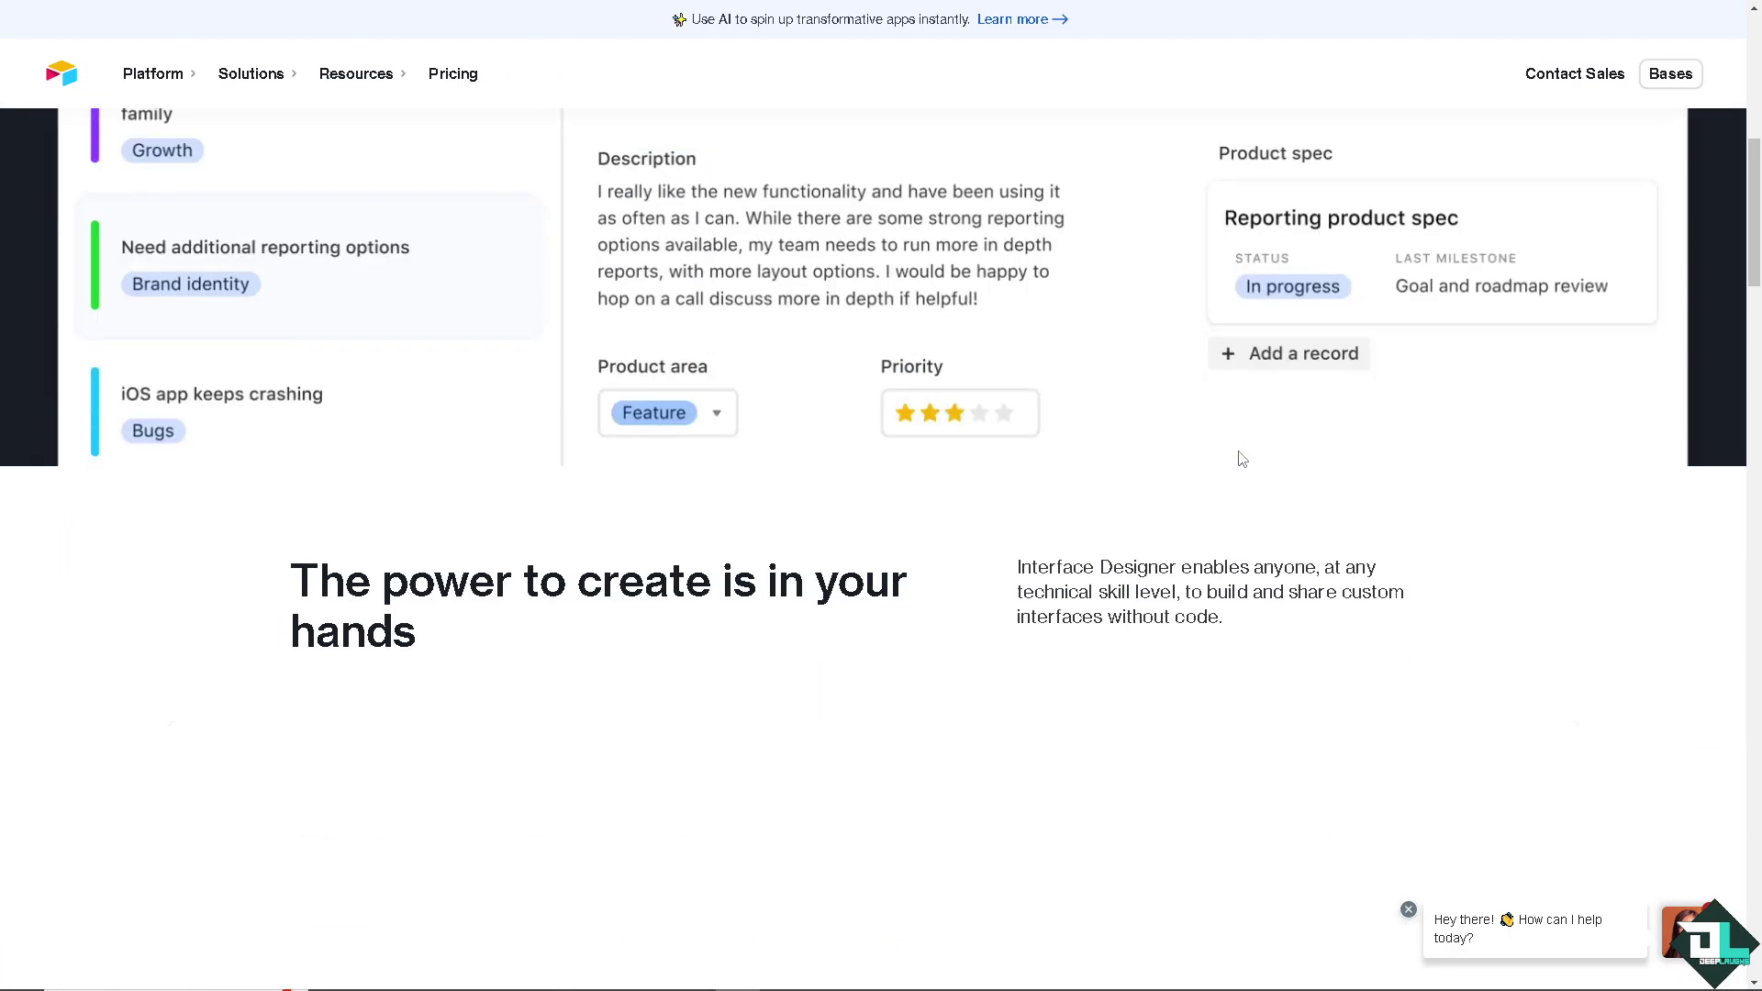
scroll(1243, 456, "up", 8)
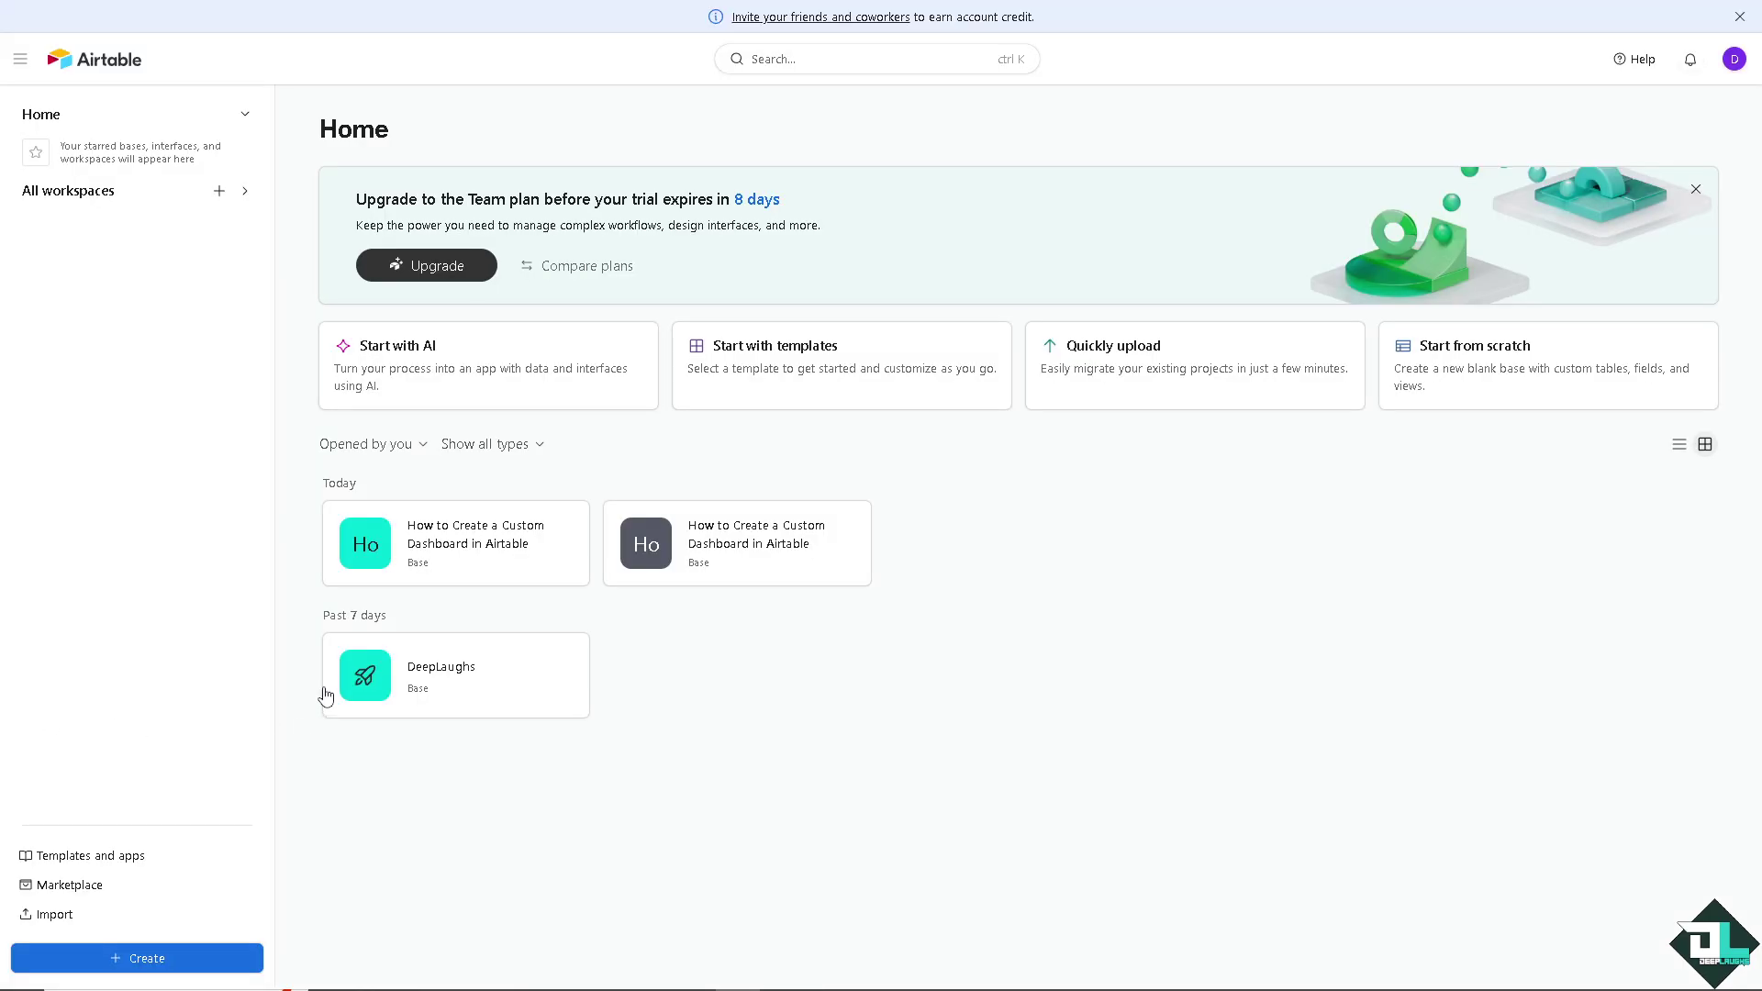
left_click(174, 968)
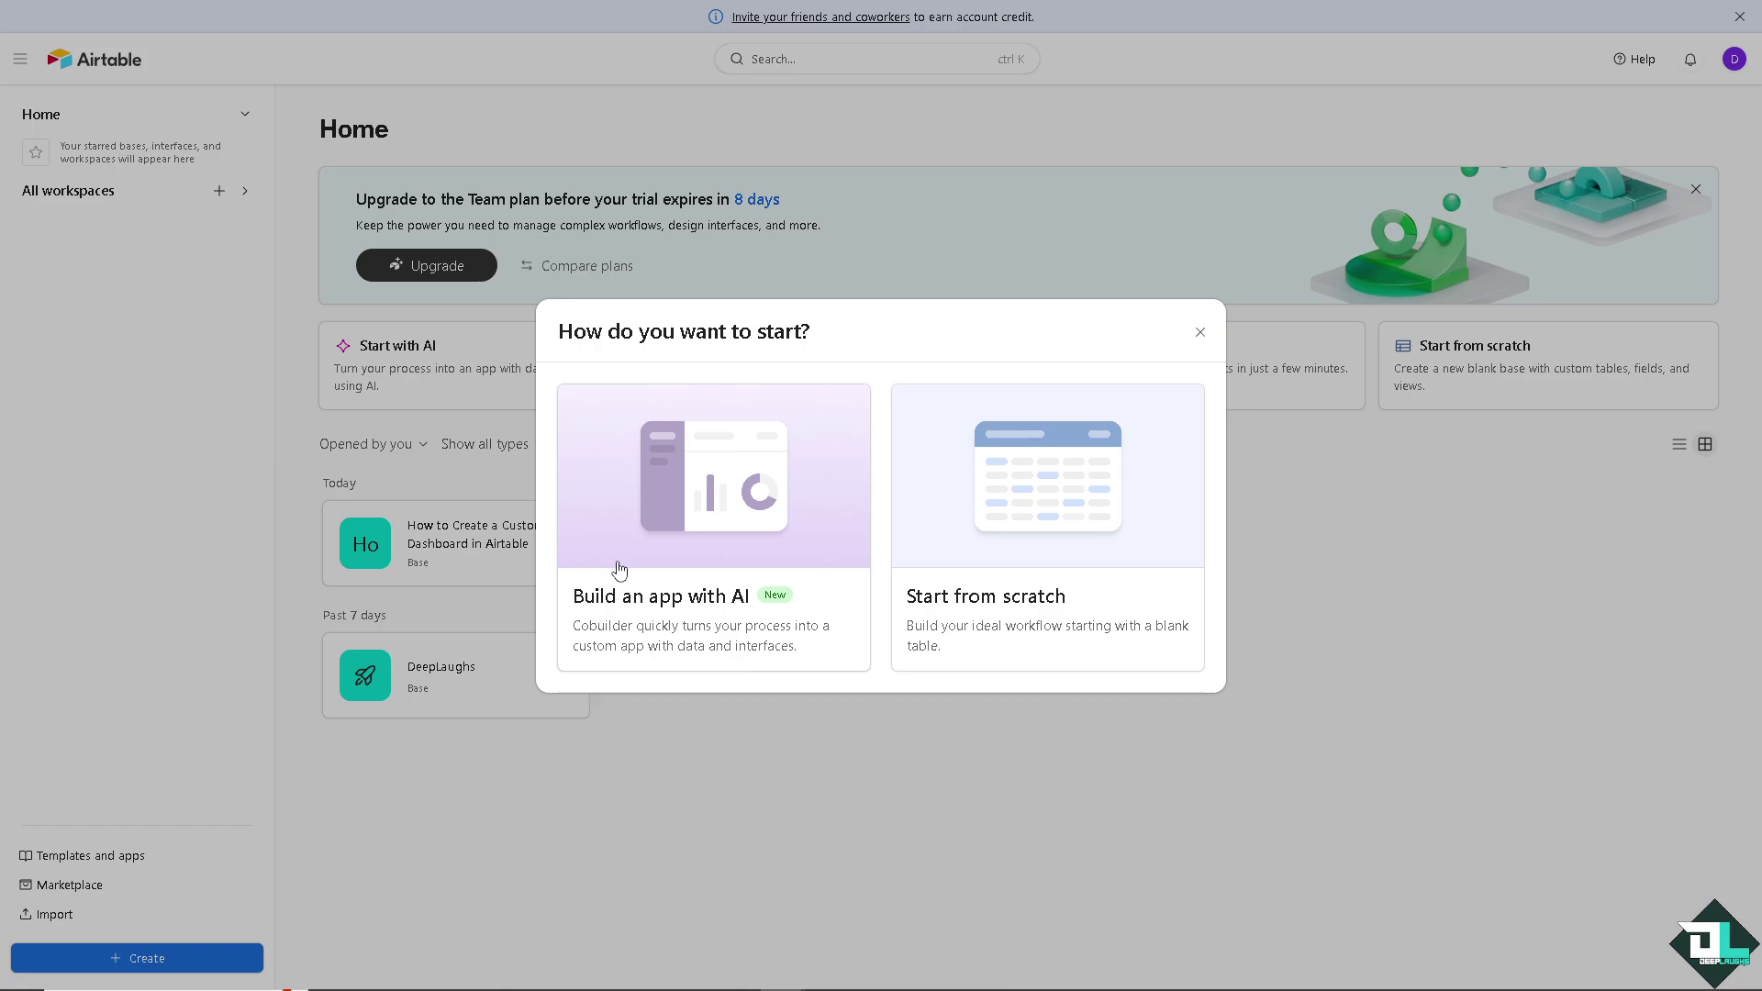
left_click(718, 481)
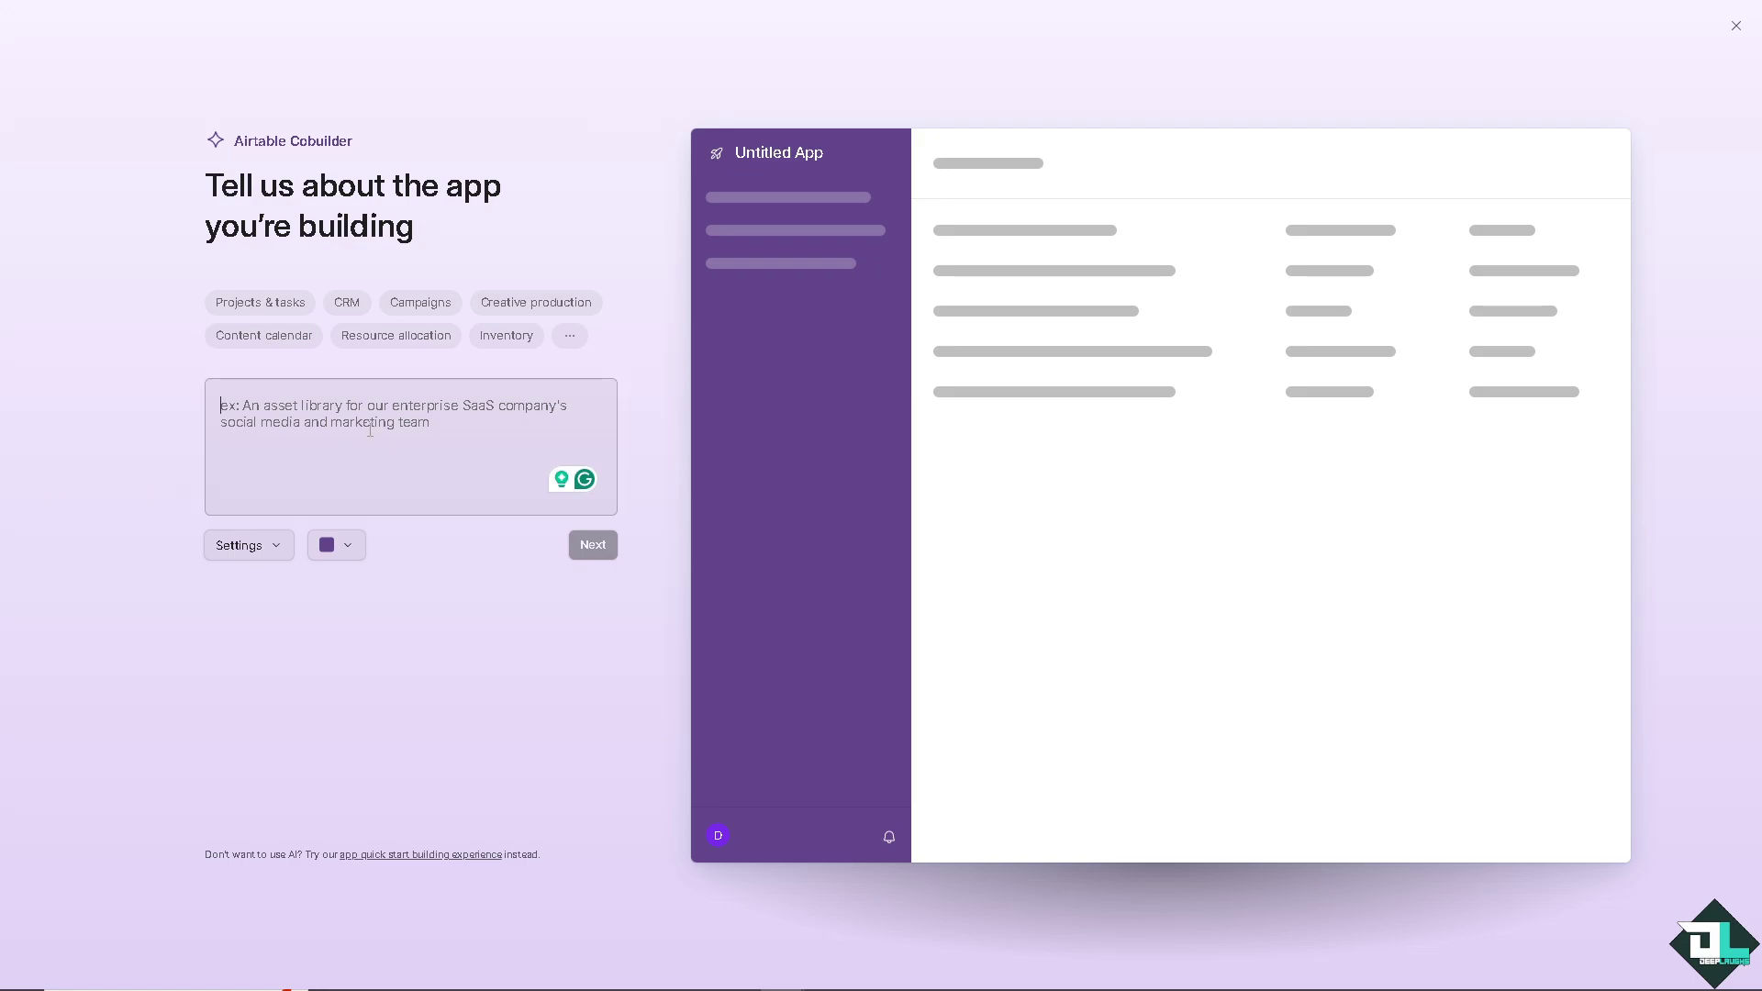
Step: Paste the custom-dashboard description and set organization DeepLaughs and industry Content Creation
type("How to Create a Custom Dashboard in Airtable")
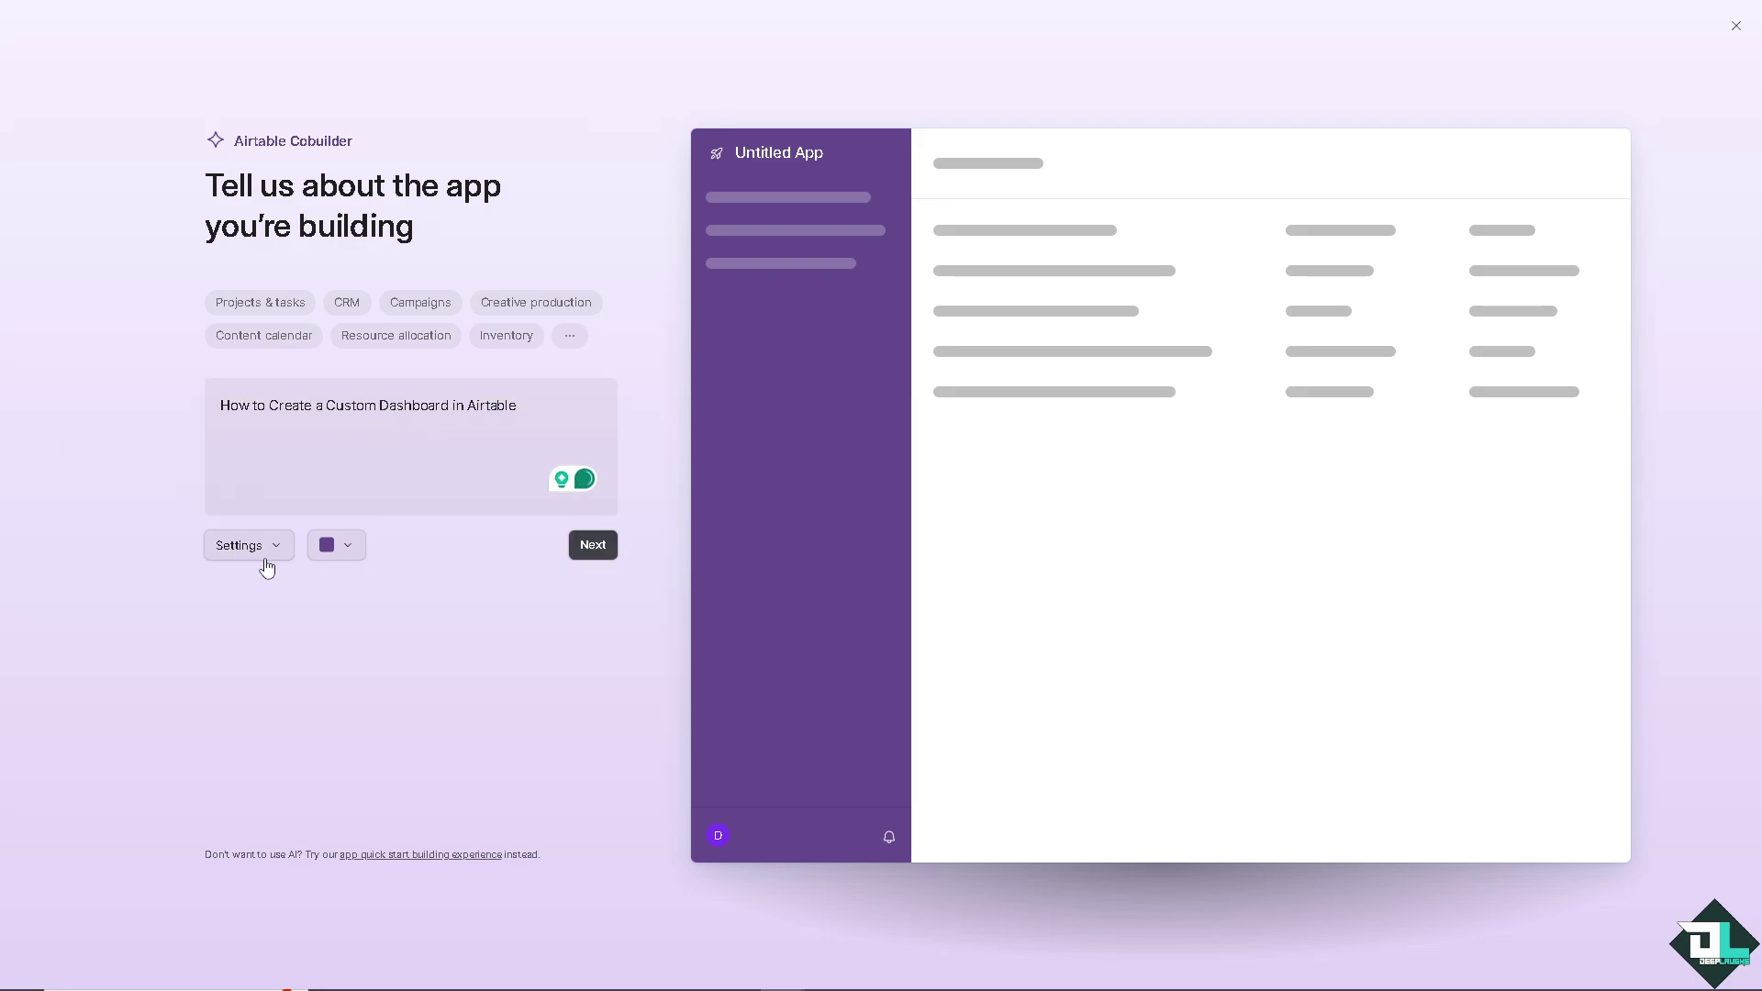
left_click(271, 551)
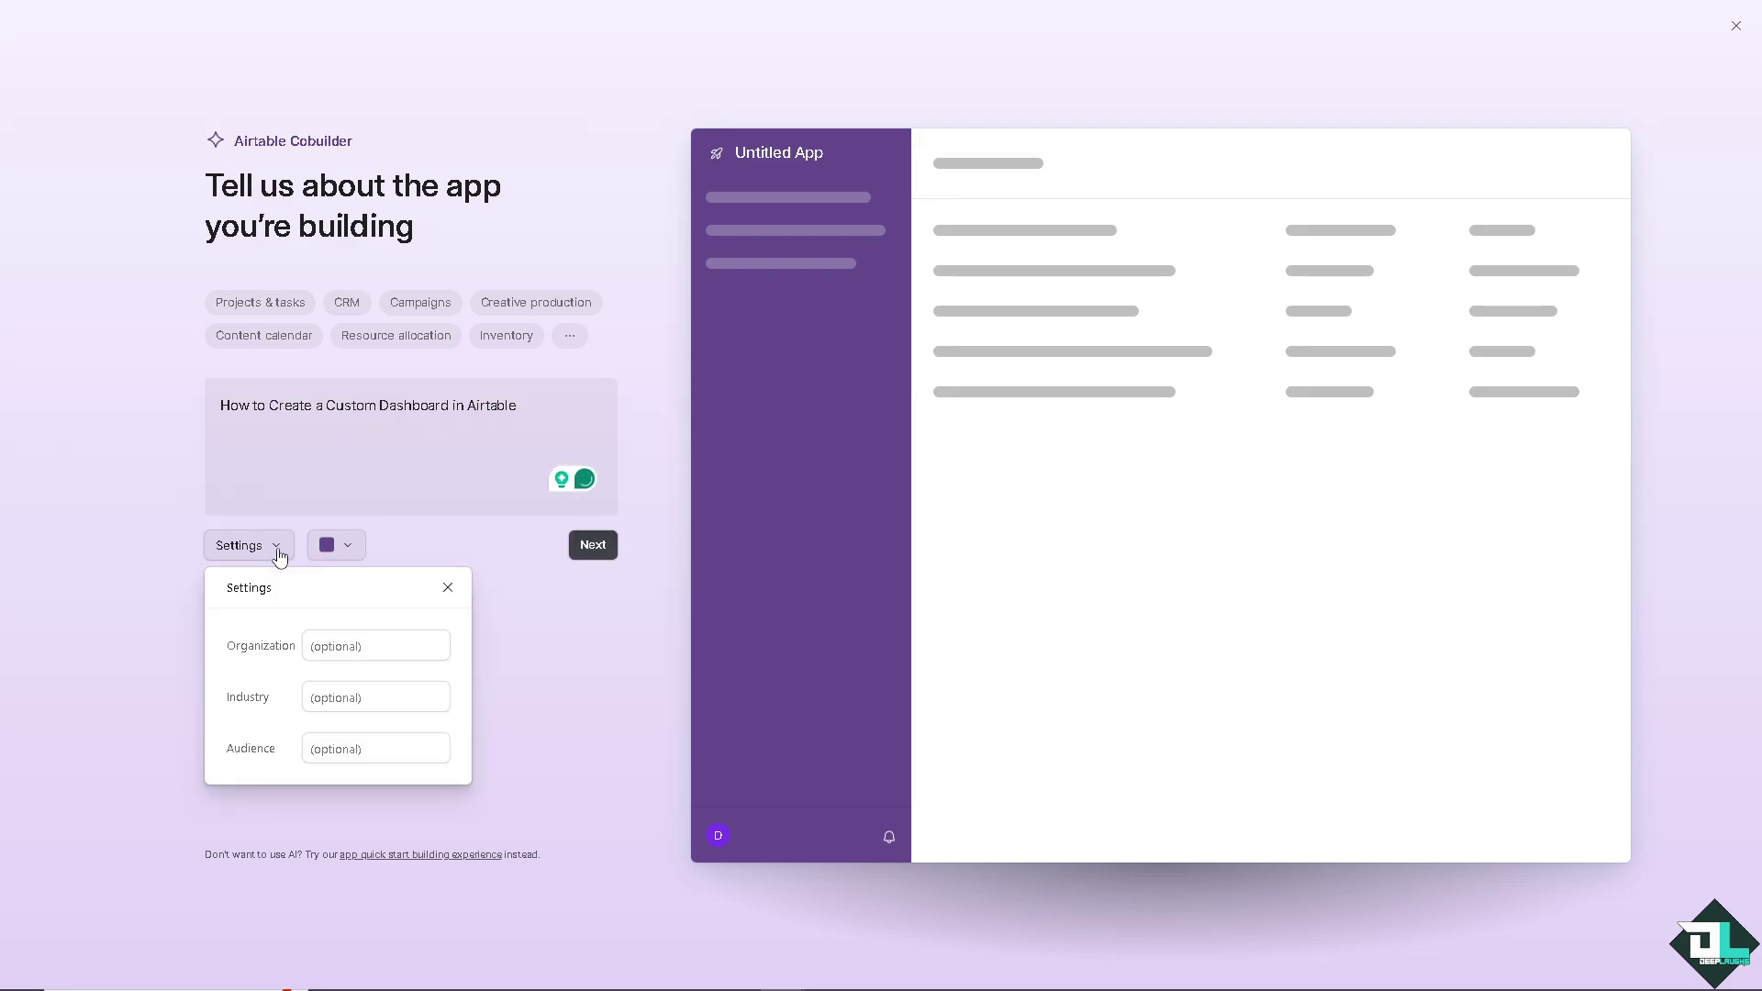
left_click(372, 645)
type("DeepLaughs")
key("Tab")
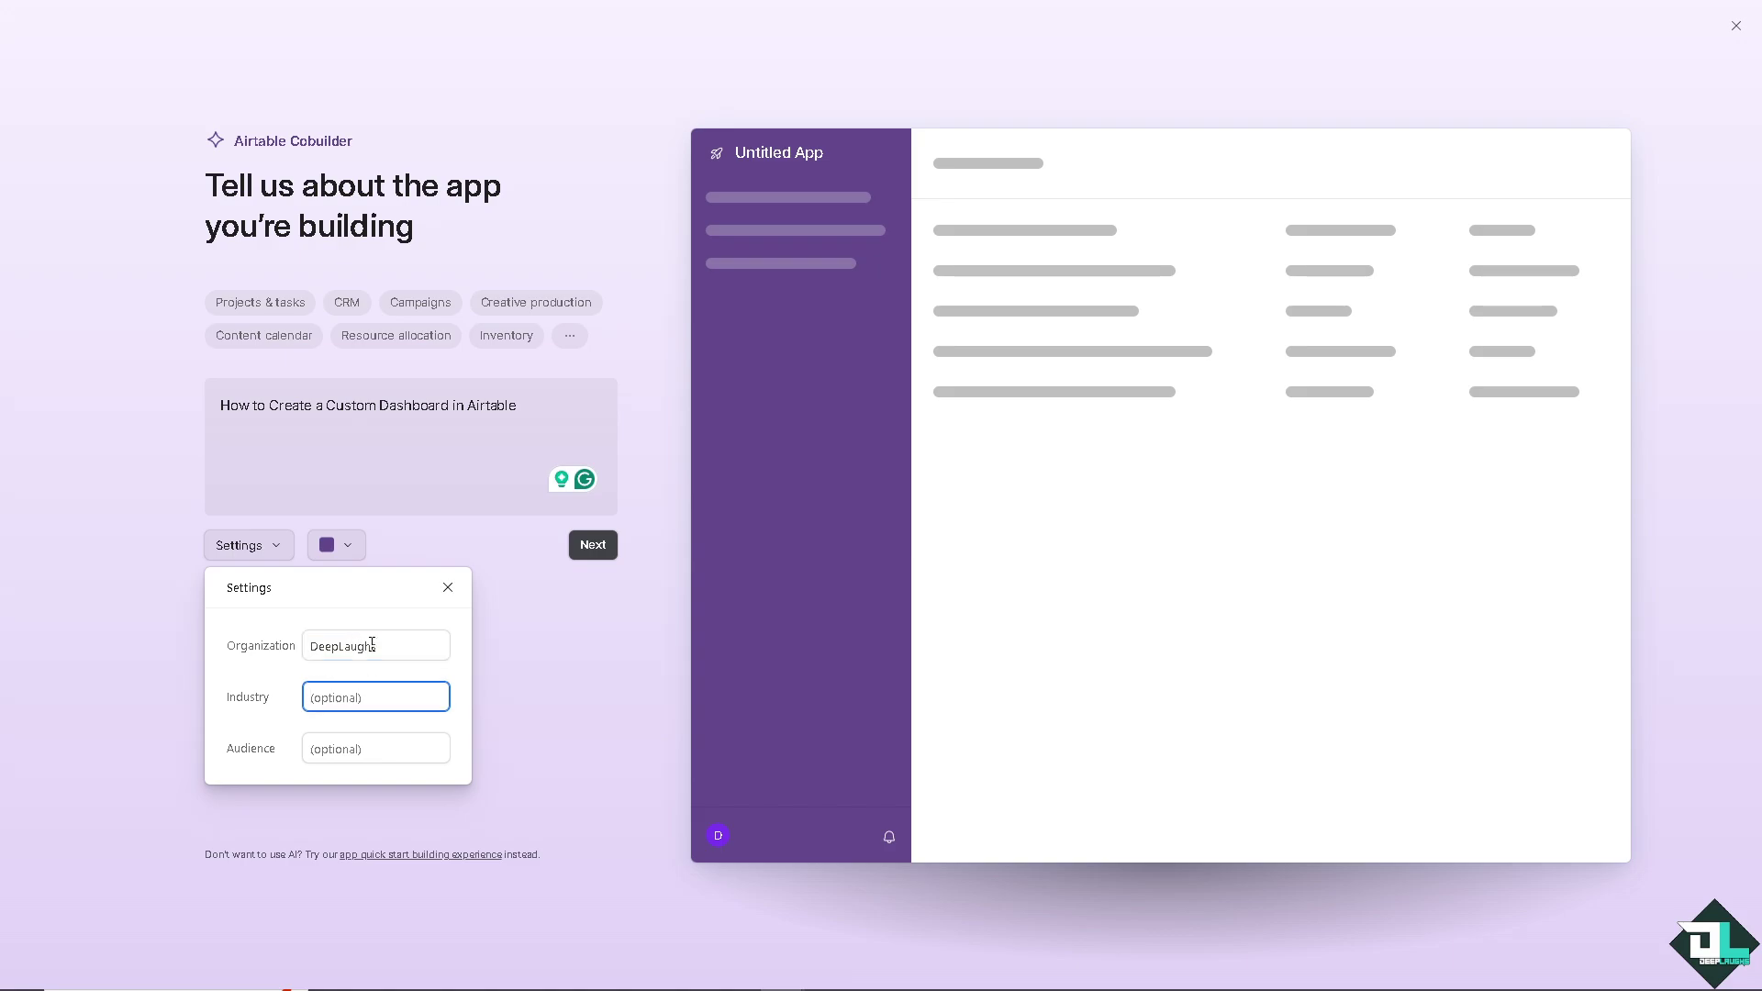
type("Content Creation")
Step: Add the 'Youtube Subscribe' audience and switch the app colour to light blue
key("Tab")
type("Youtu")
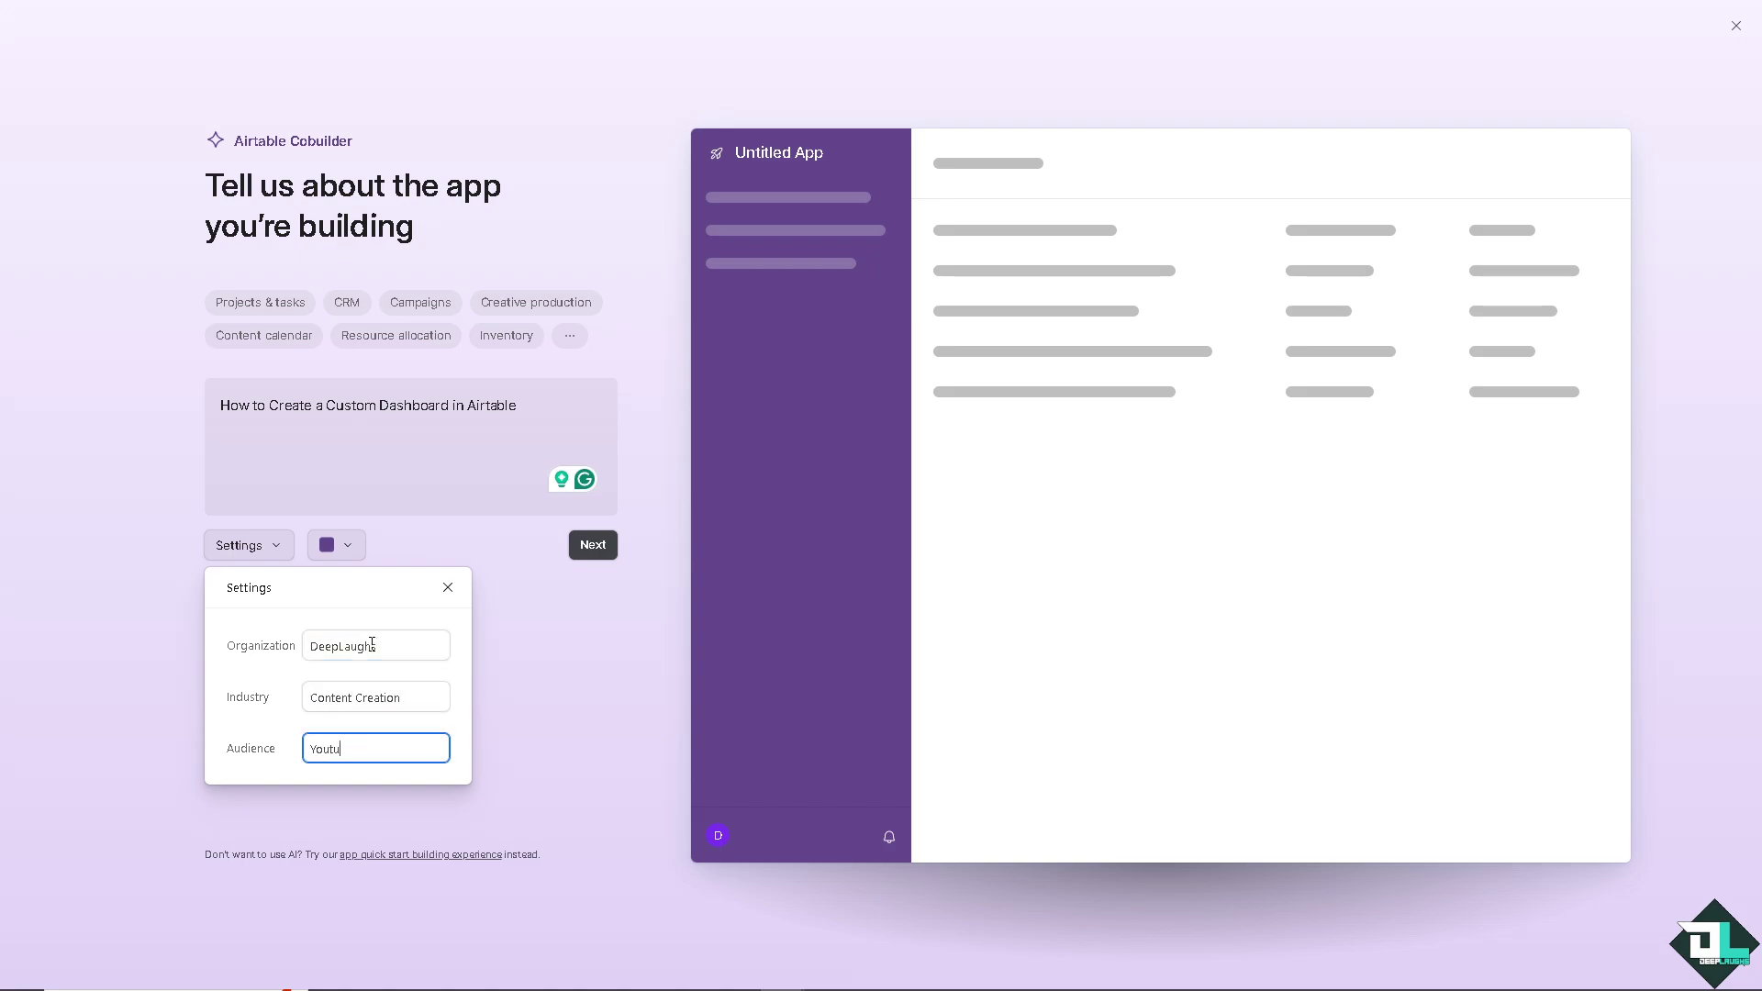
type("be Subscribers")
left_click(354, 547)
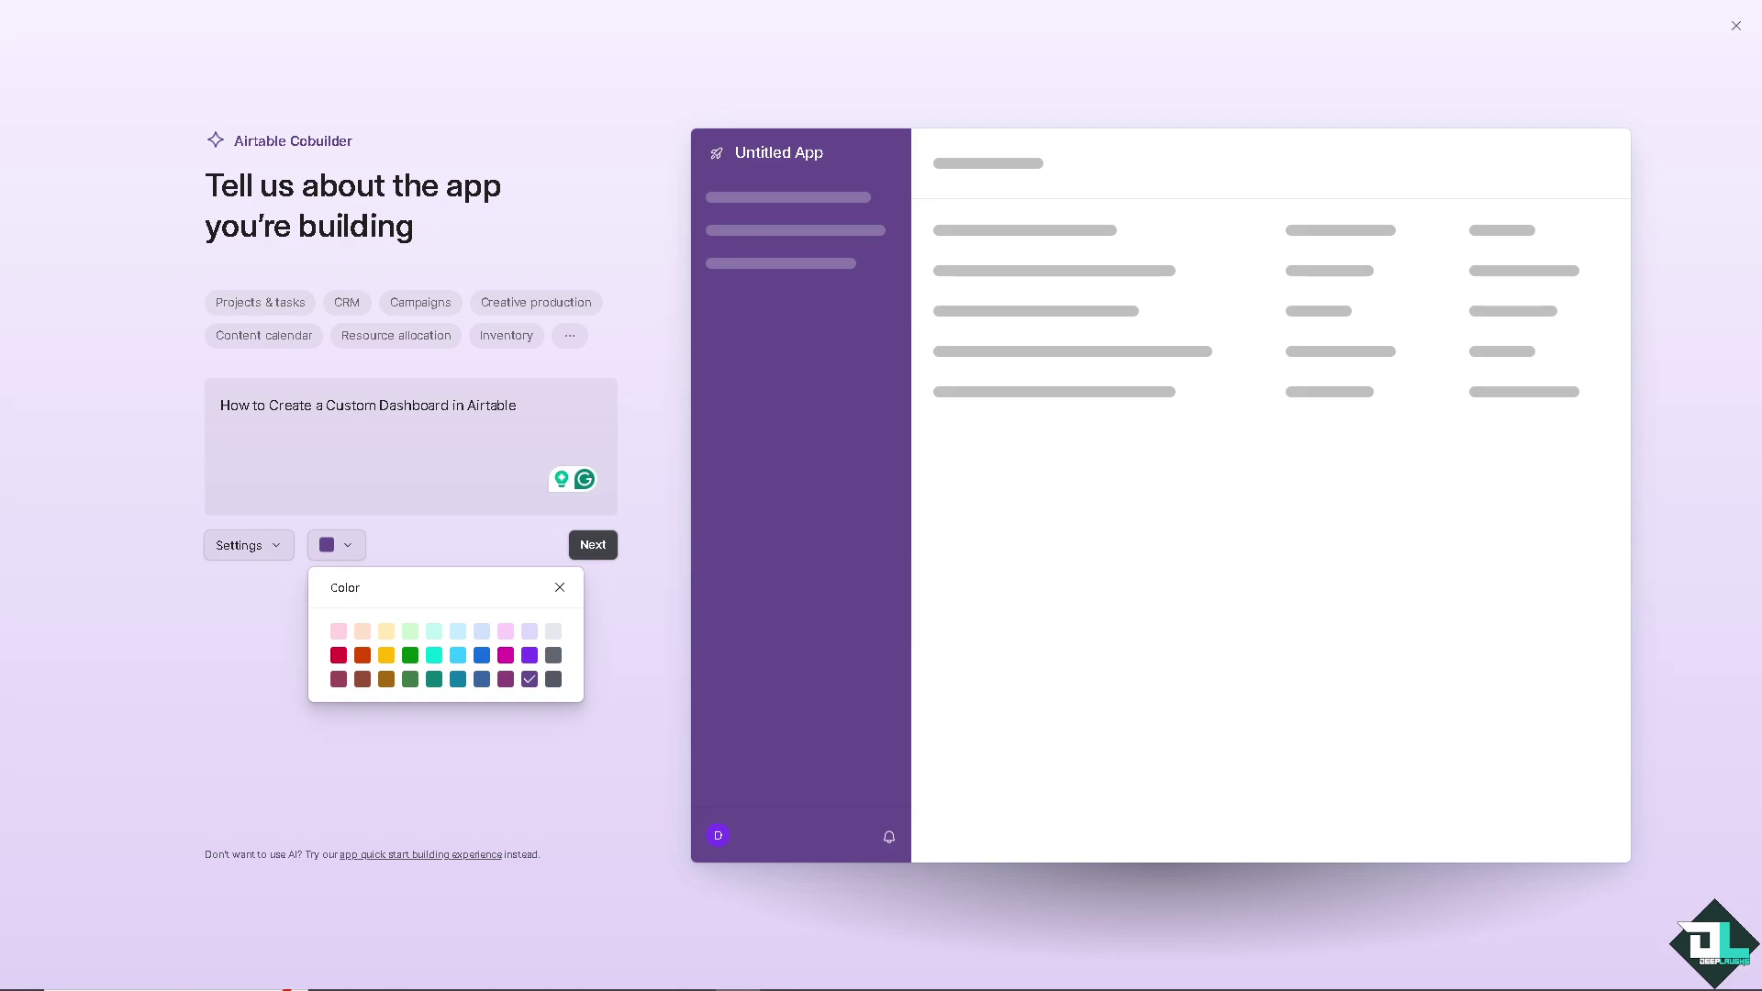
left_click(457, 657)
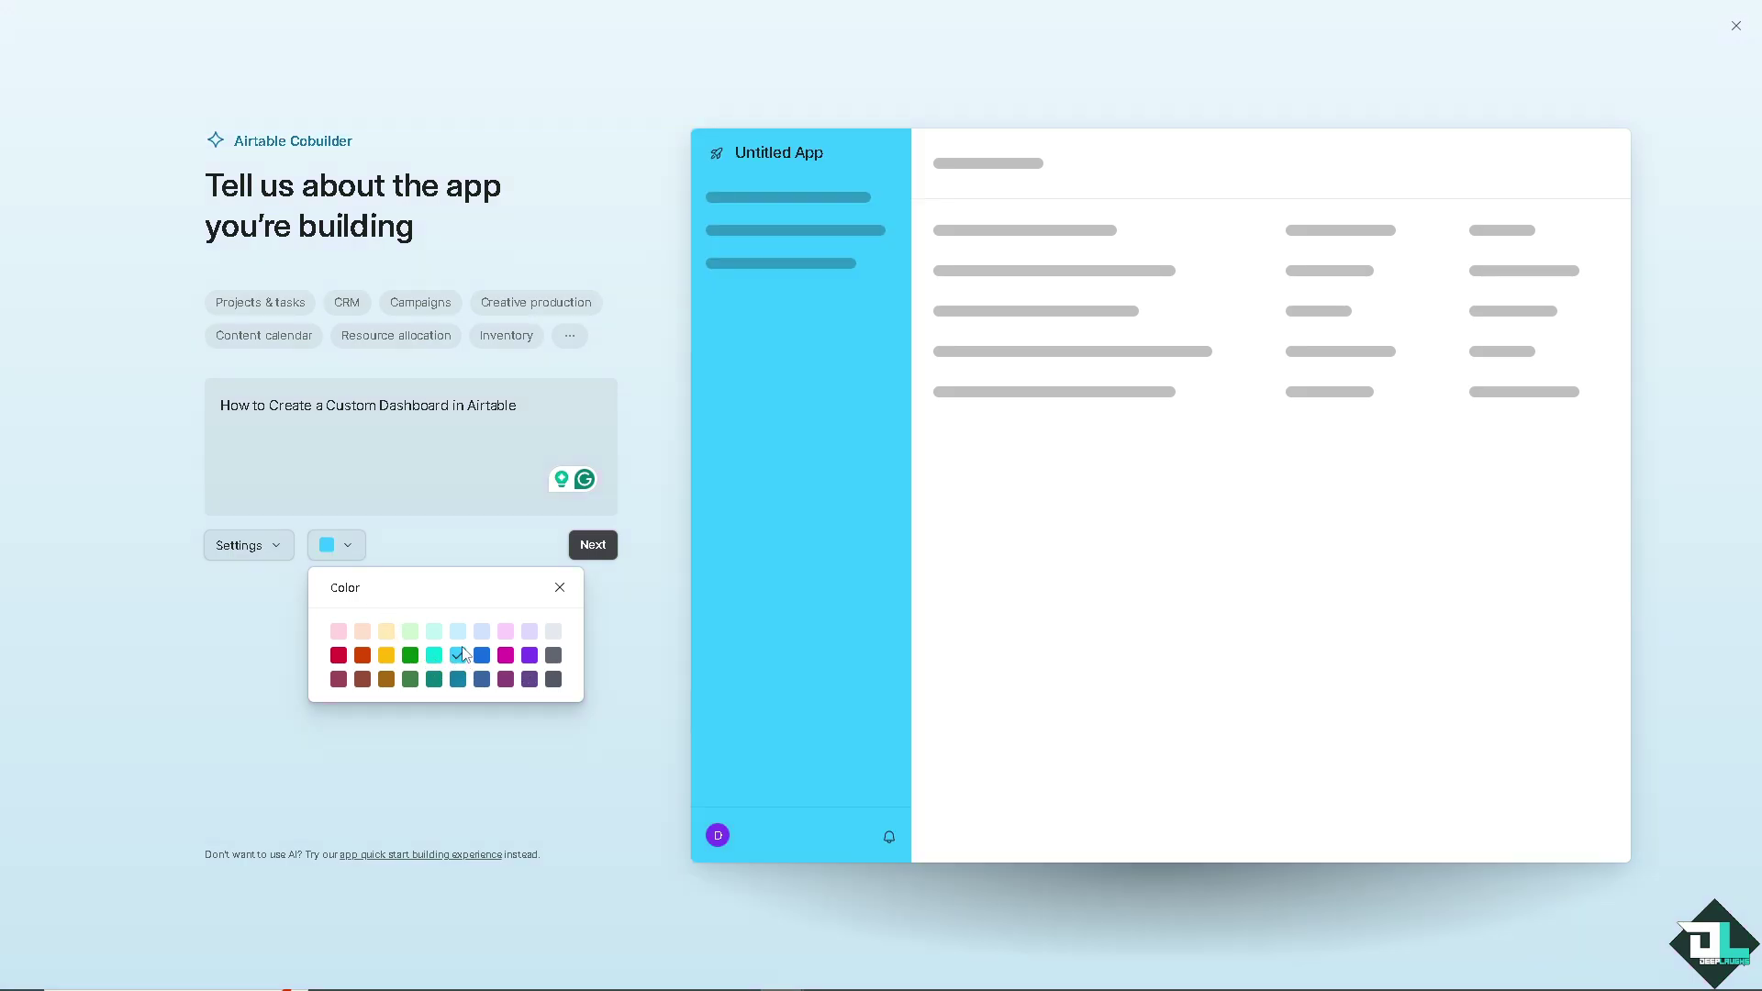
Step: Generate the proposed app, add a 'Custom Dashboard' object, and regenerate the preview
left_click(592, 544)
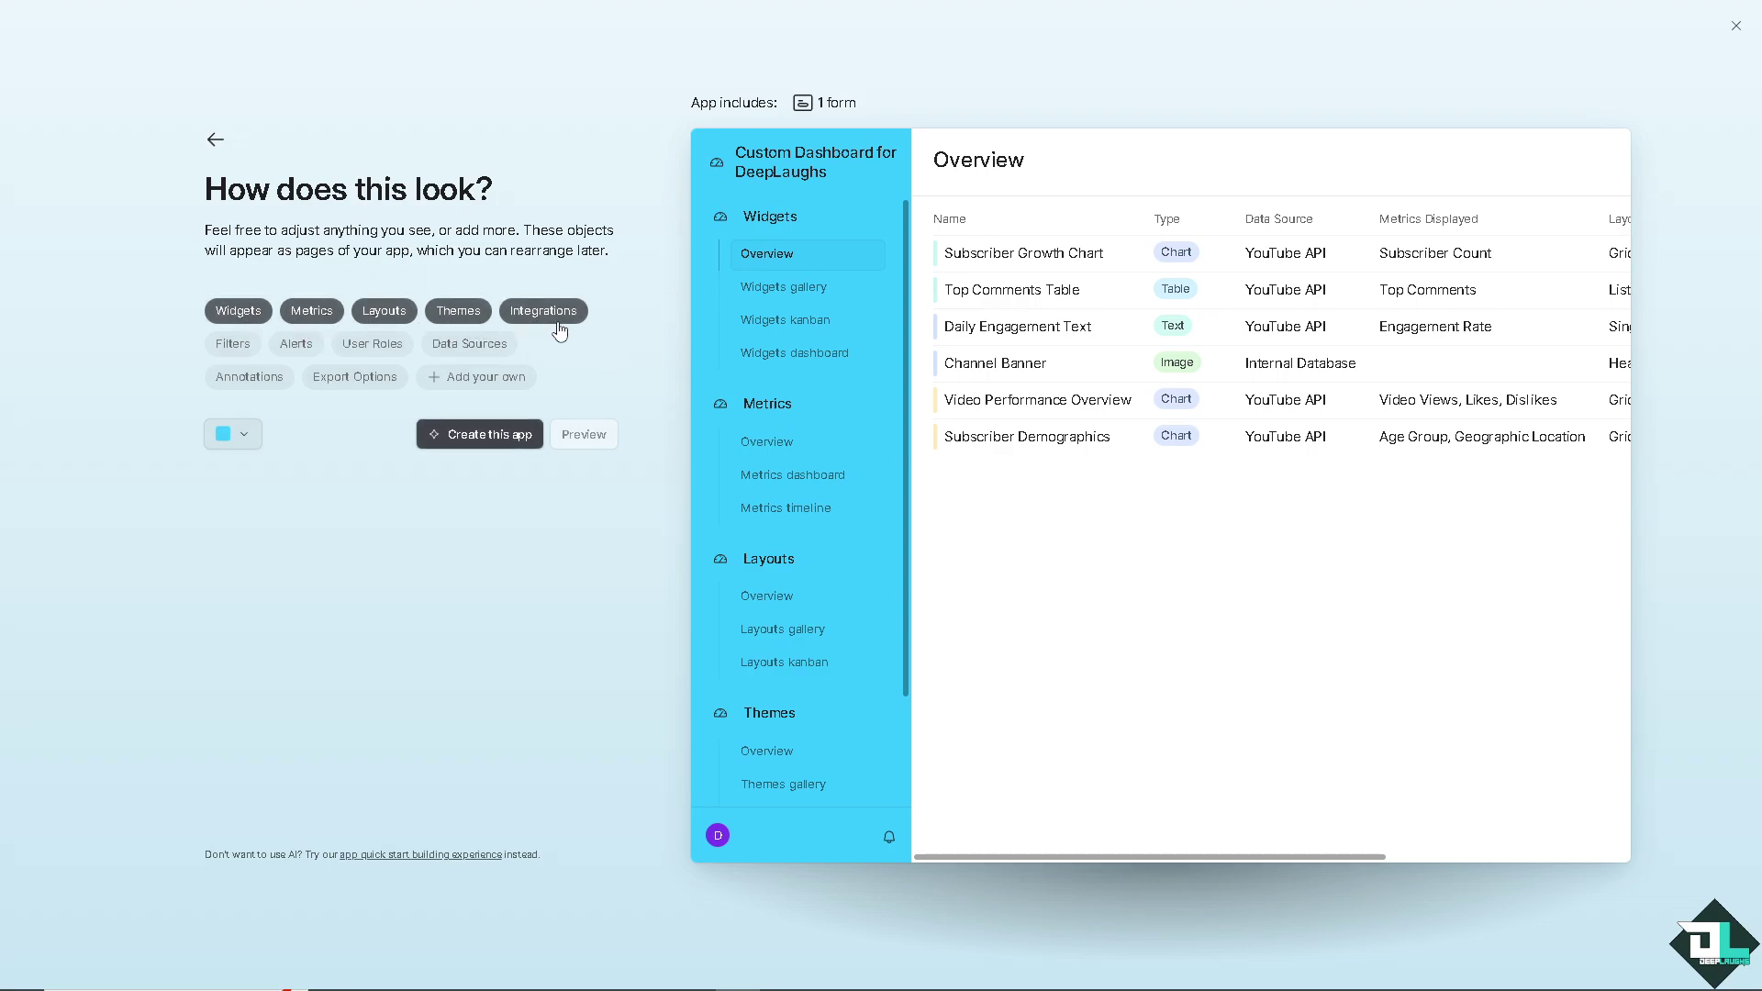
left_click(481, 382)
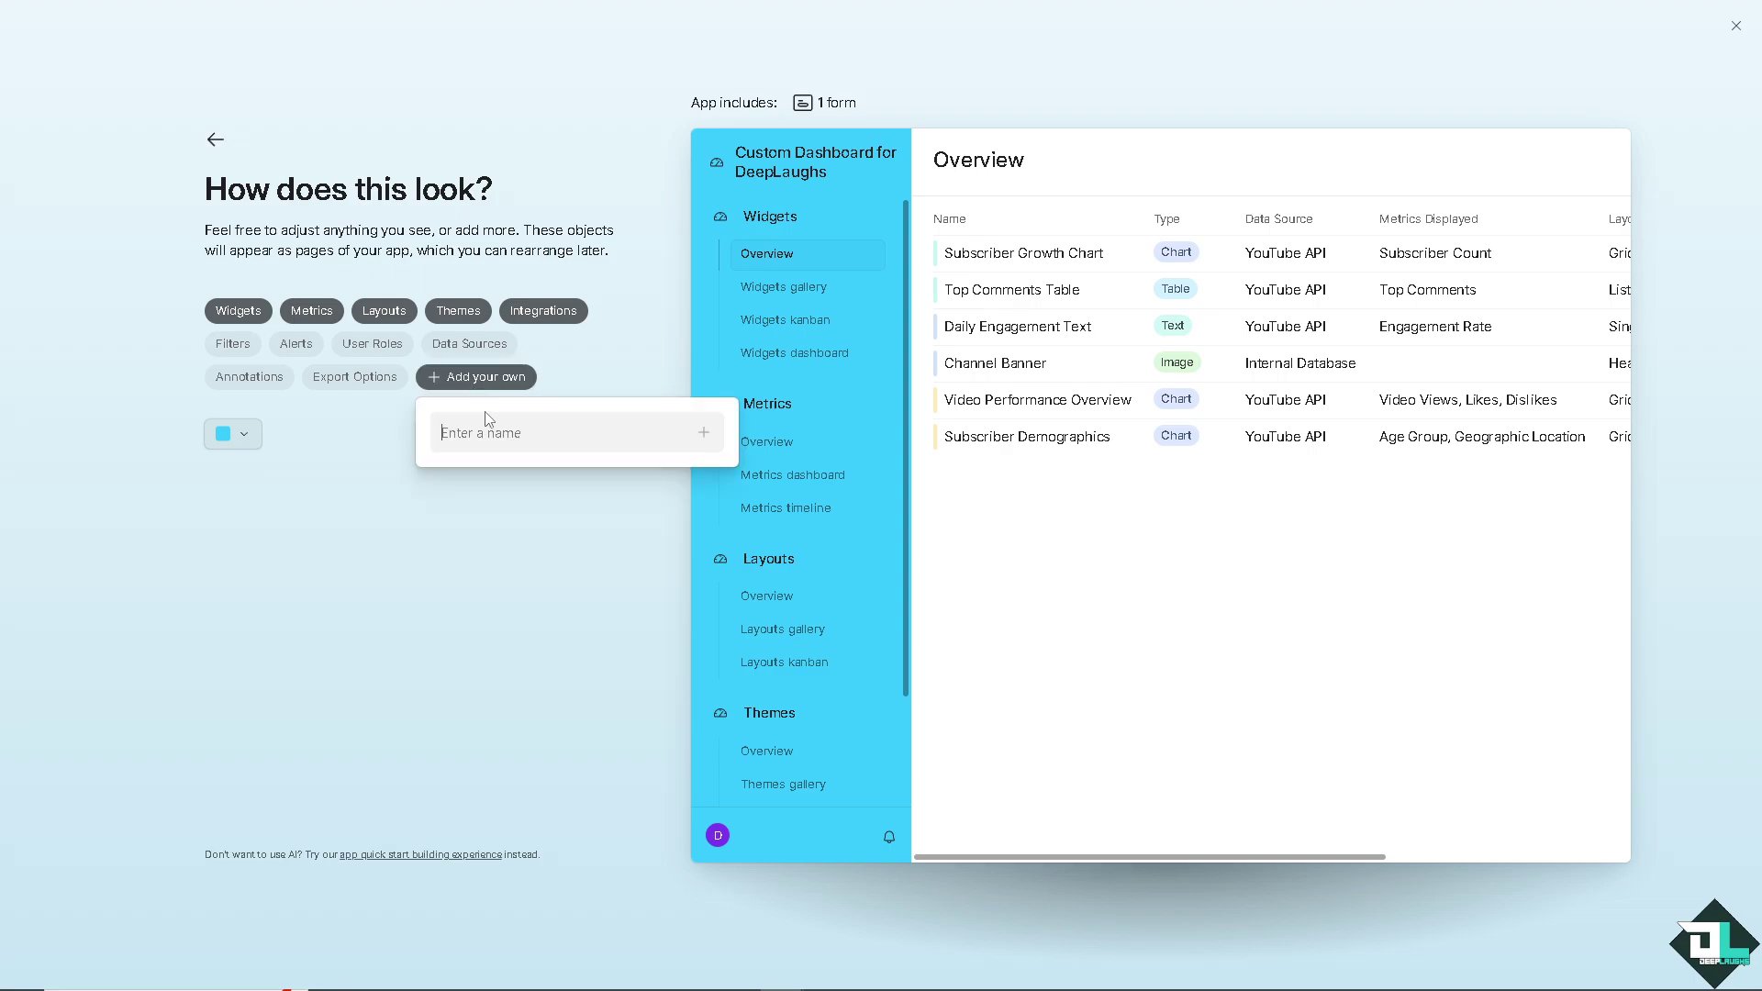
type("Custome")
key("BackSpace")
key("BackSpace")
key("BackSpace")
left_click(706, 435)
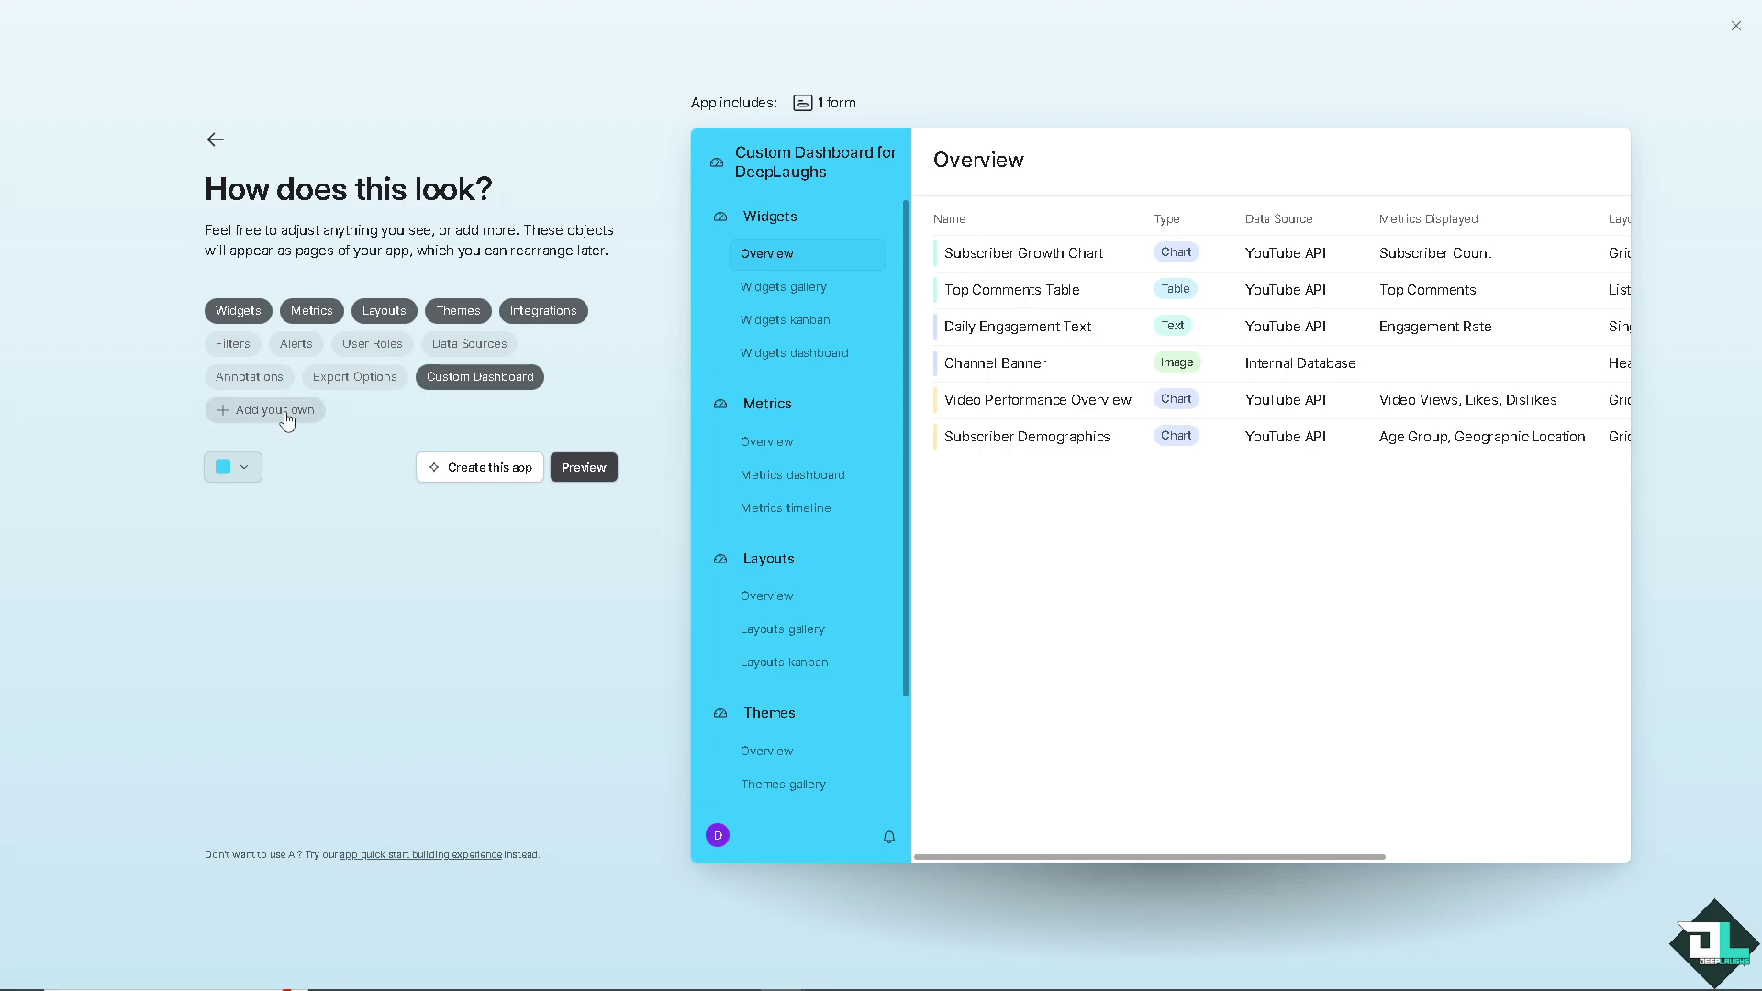
left_click(585, 469)
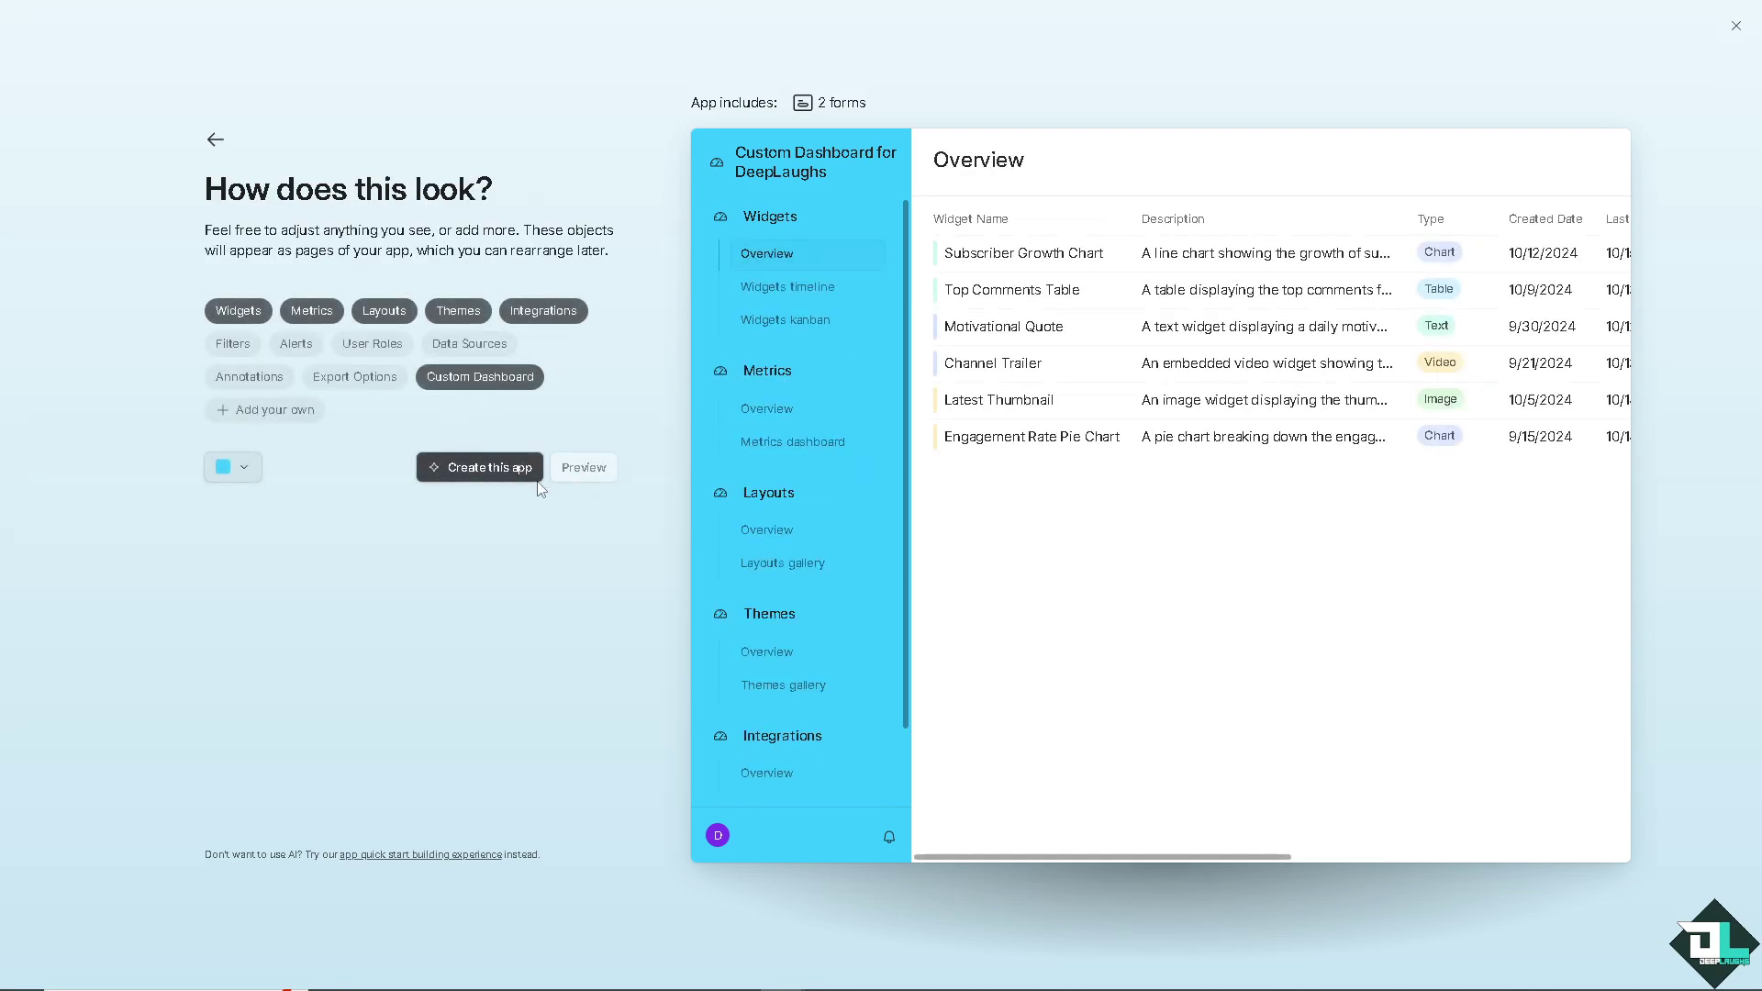
Step: Build the Custom Dashboard for DeepLaughs app and view its five-metric Metrics page
left_click(489, 469)
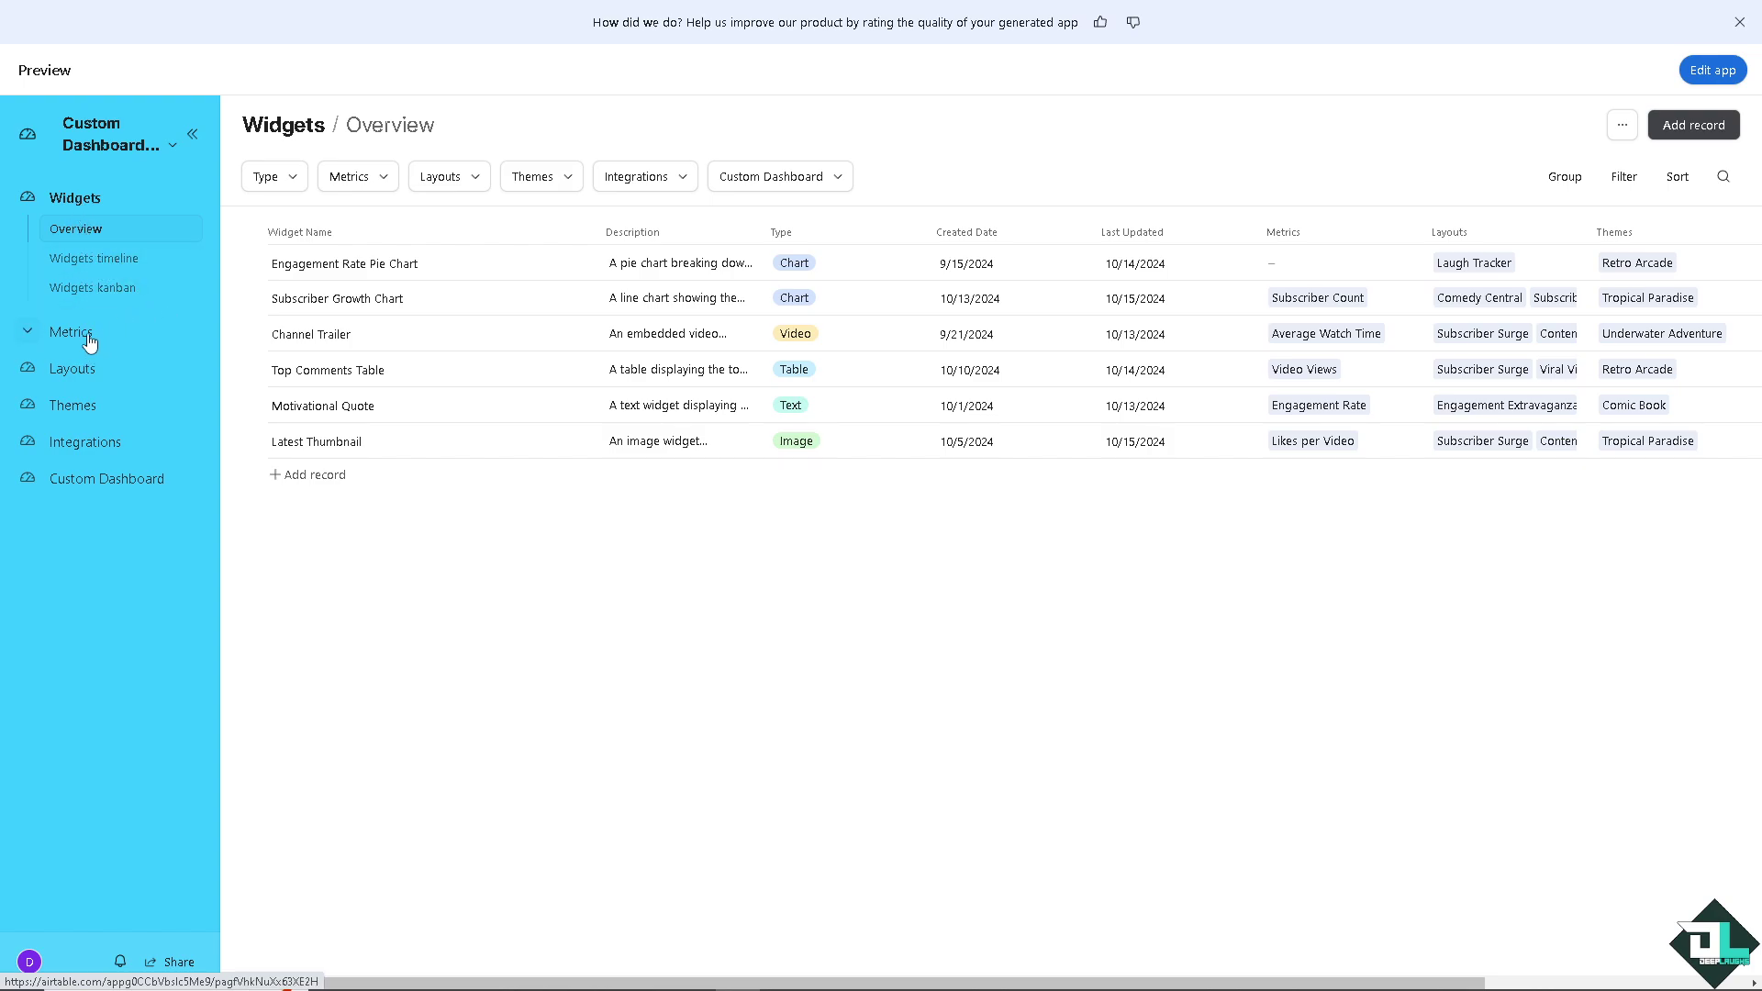
left_click(33, 336)
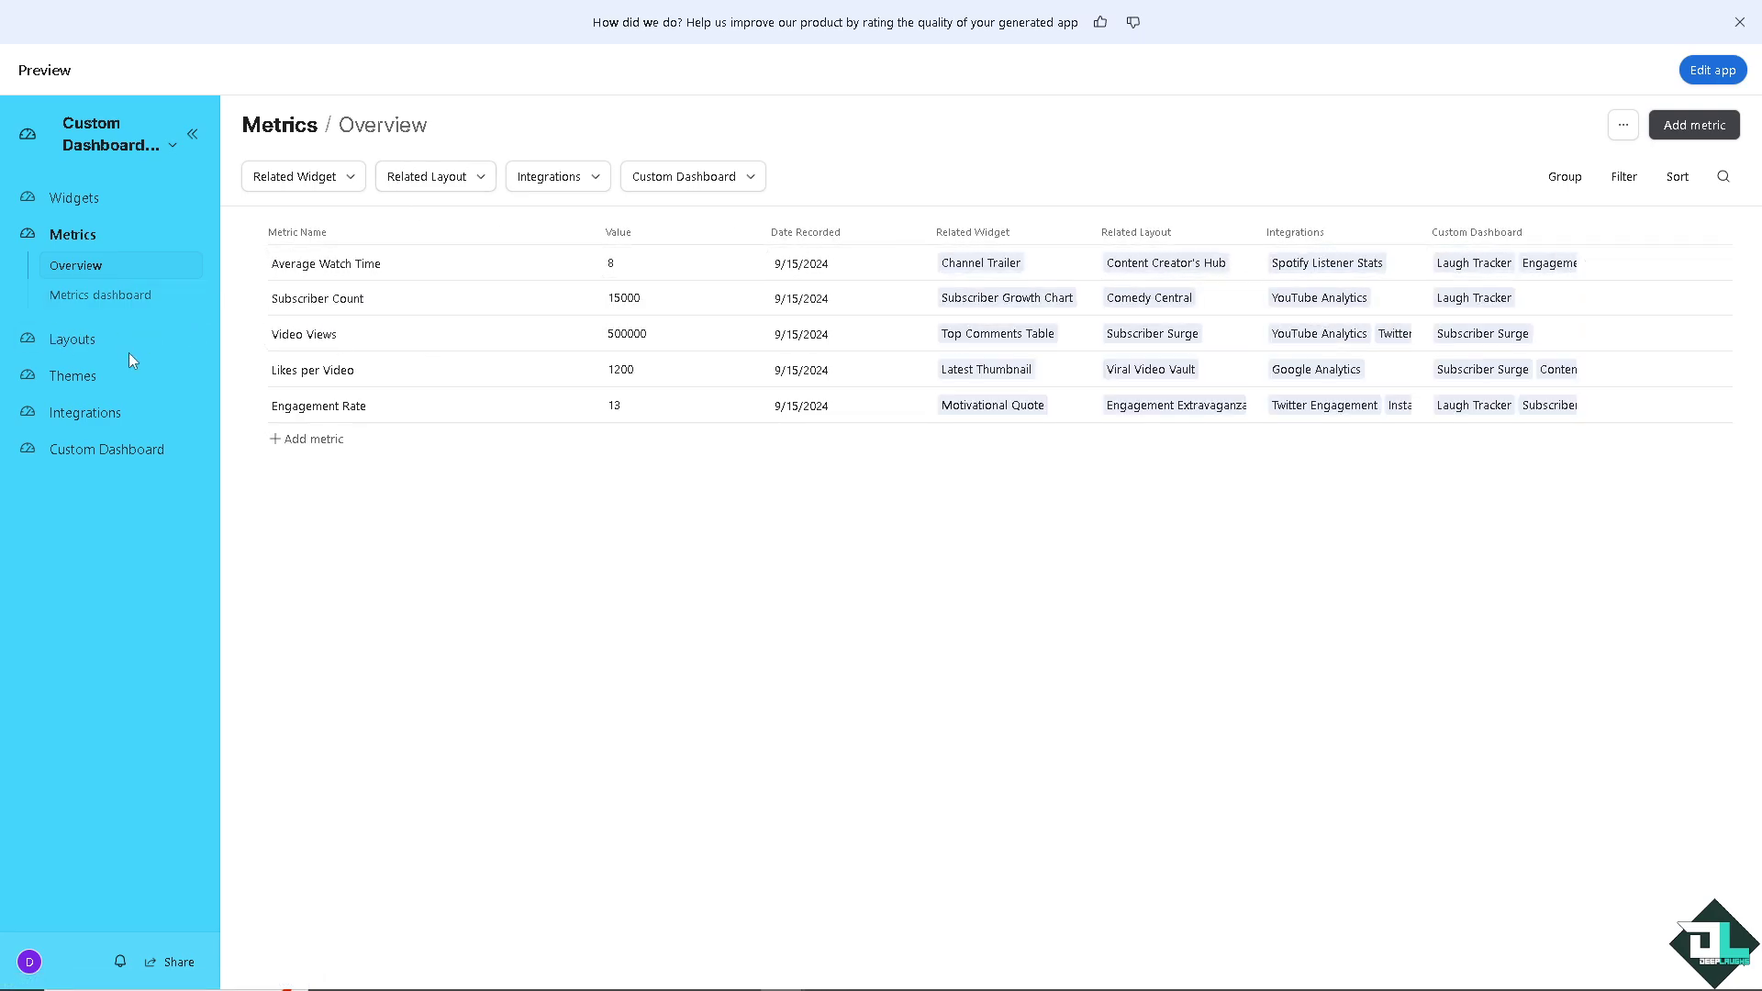
Step: On the Themes page, upload background images for Retro Arcade and Tropical Paradise (DL TN.png)
left_click(63, 378)
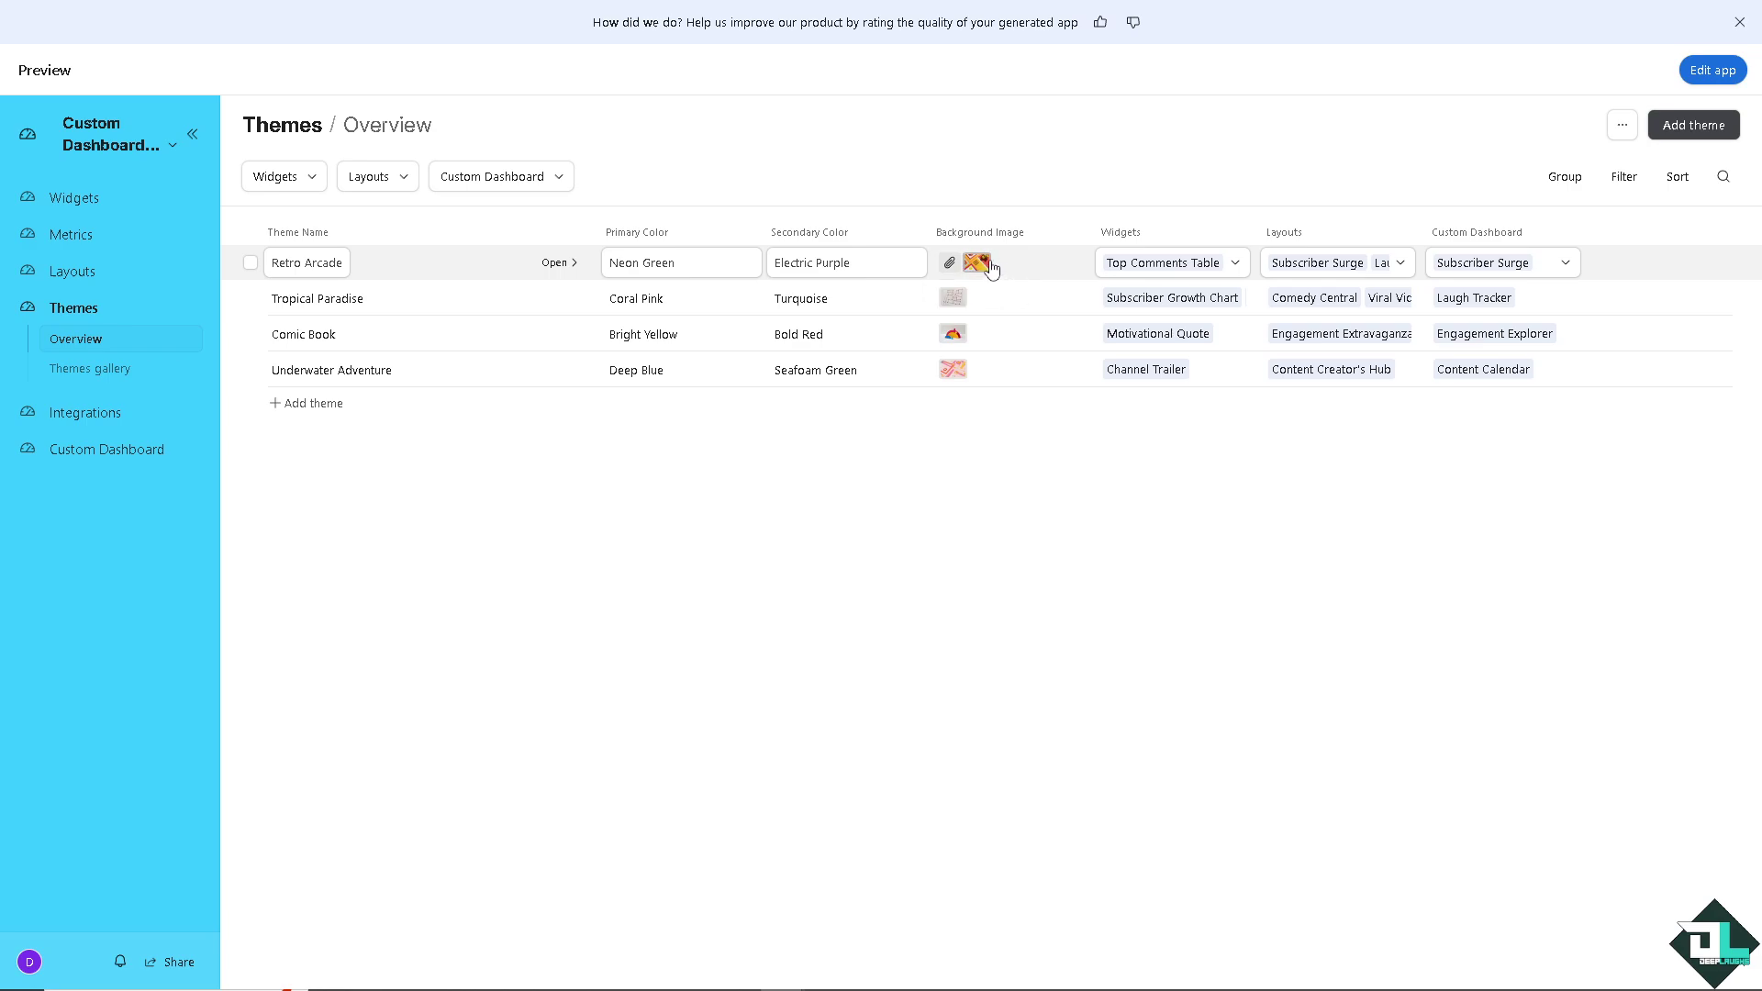
left_click(949, 263)
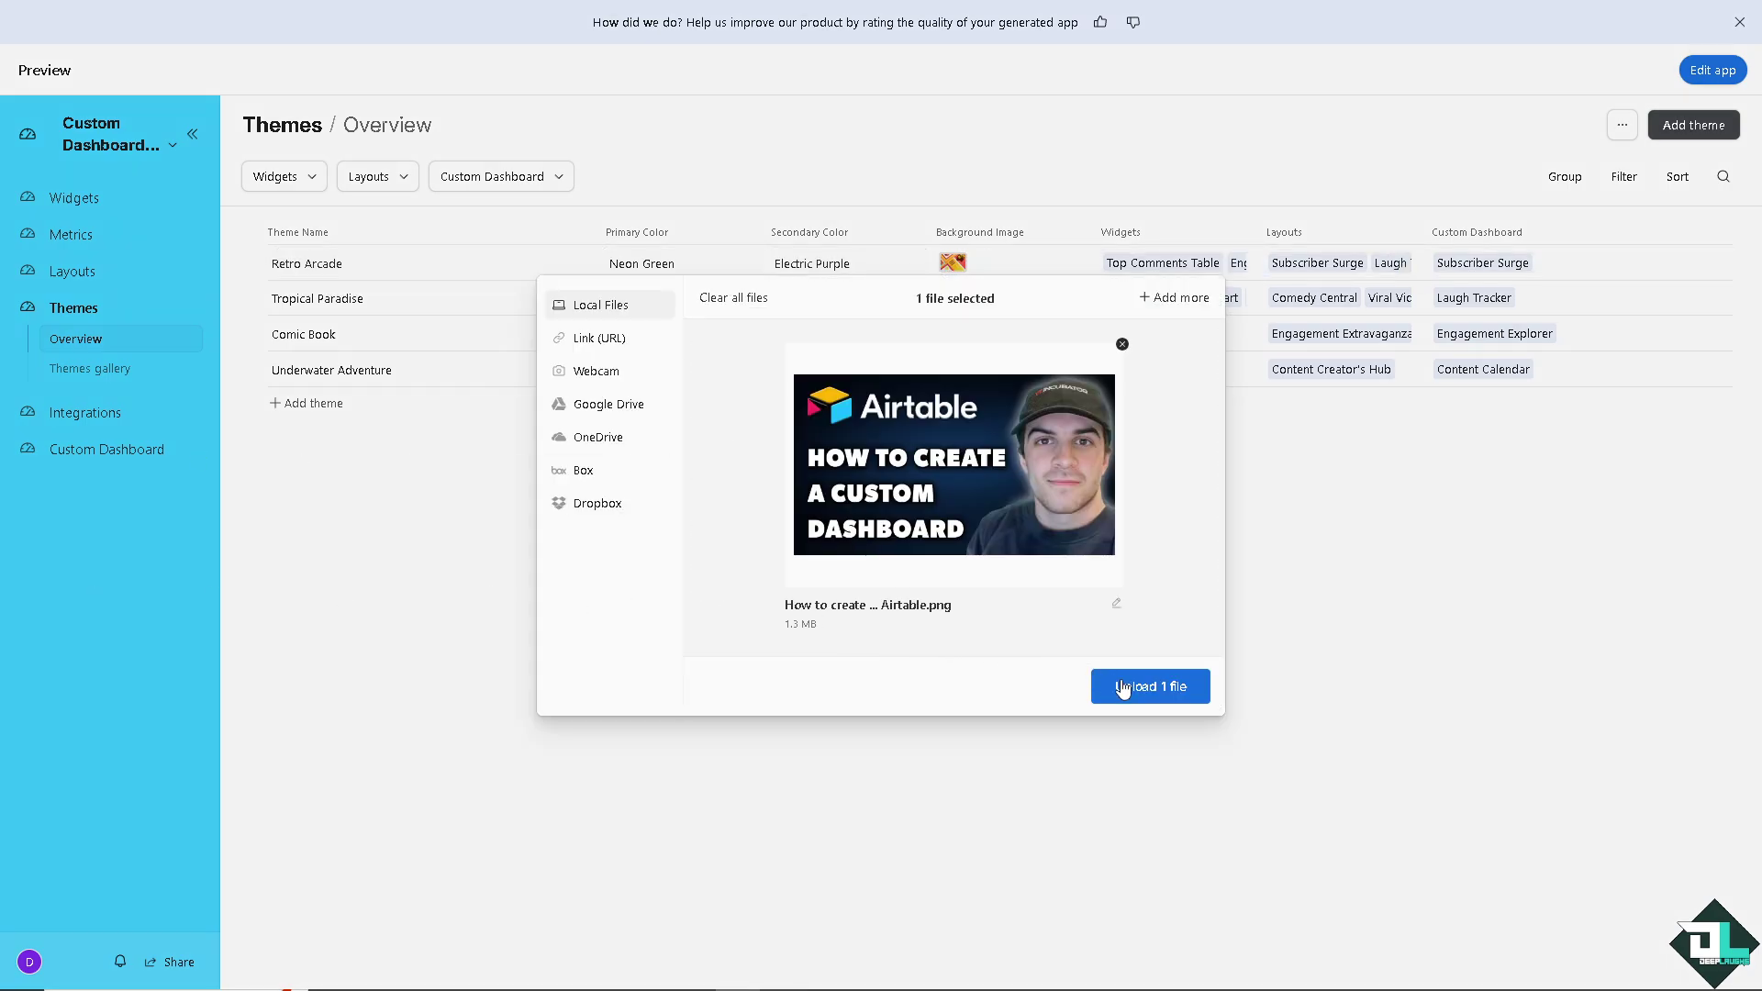
left_click(1161, 689)
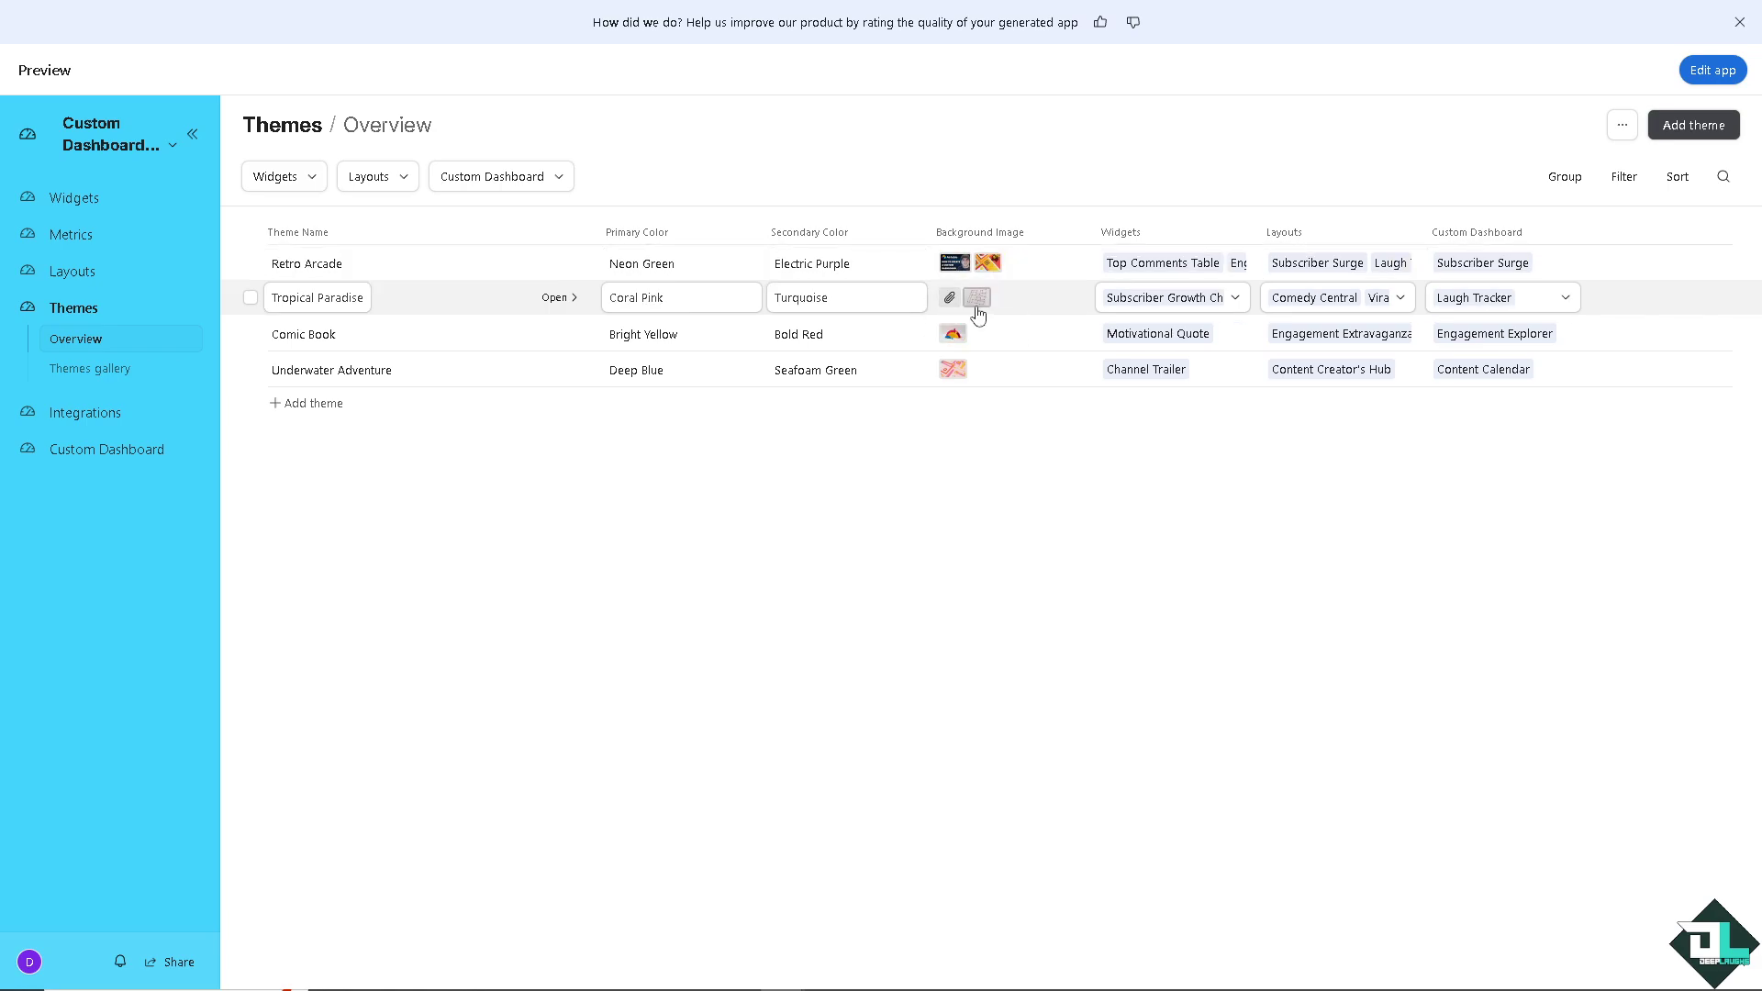
left_click(949, 305)
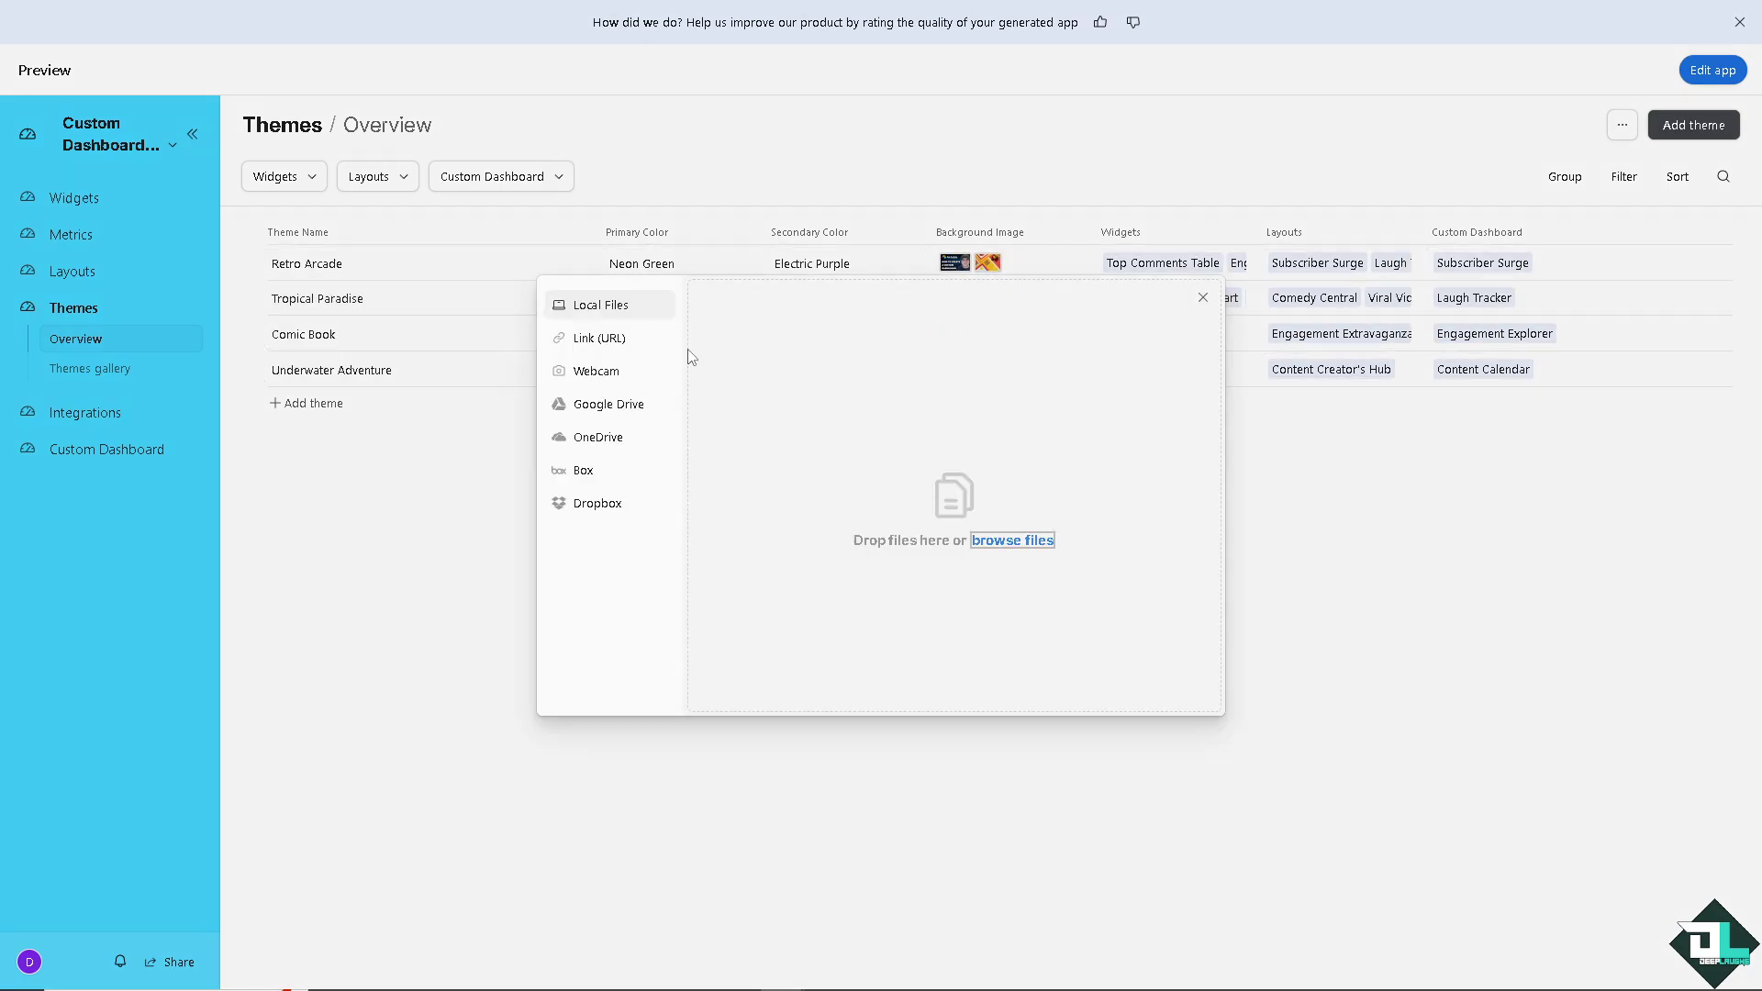
left_click(1180, 697)
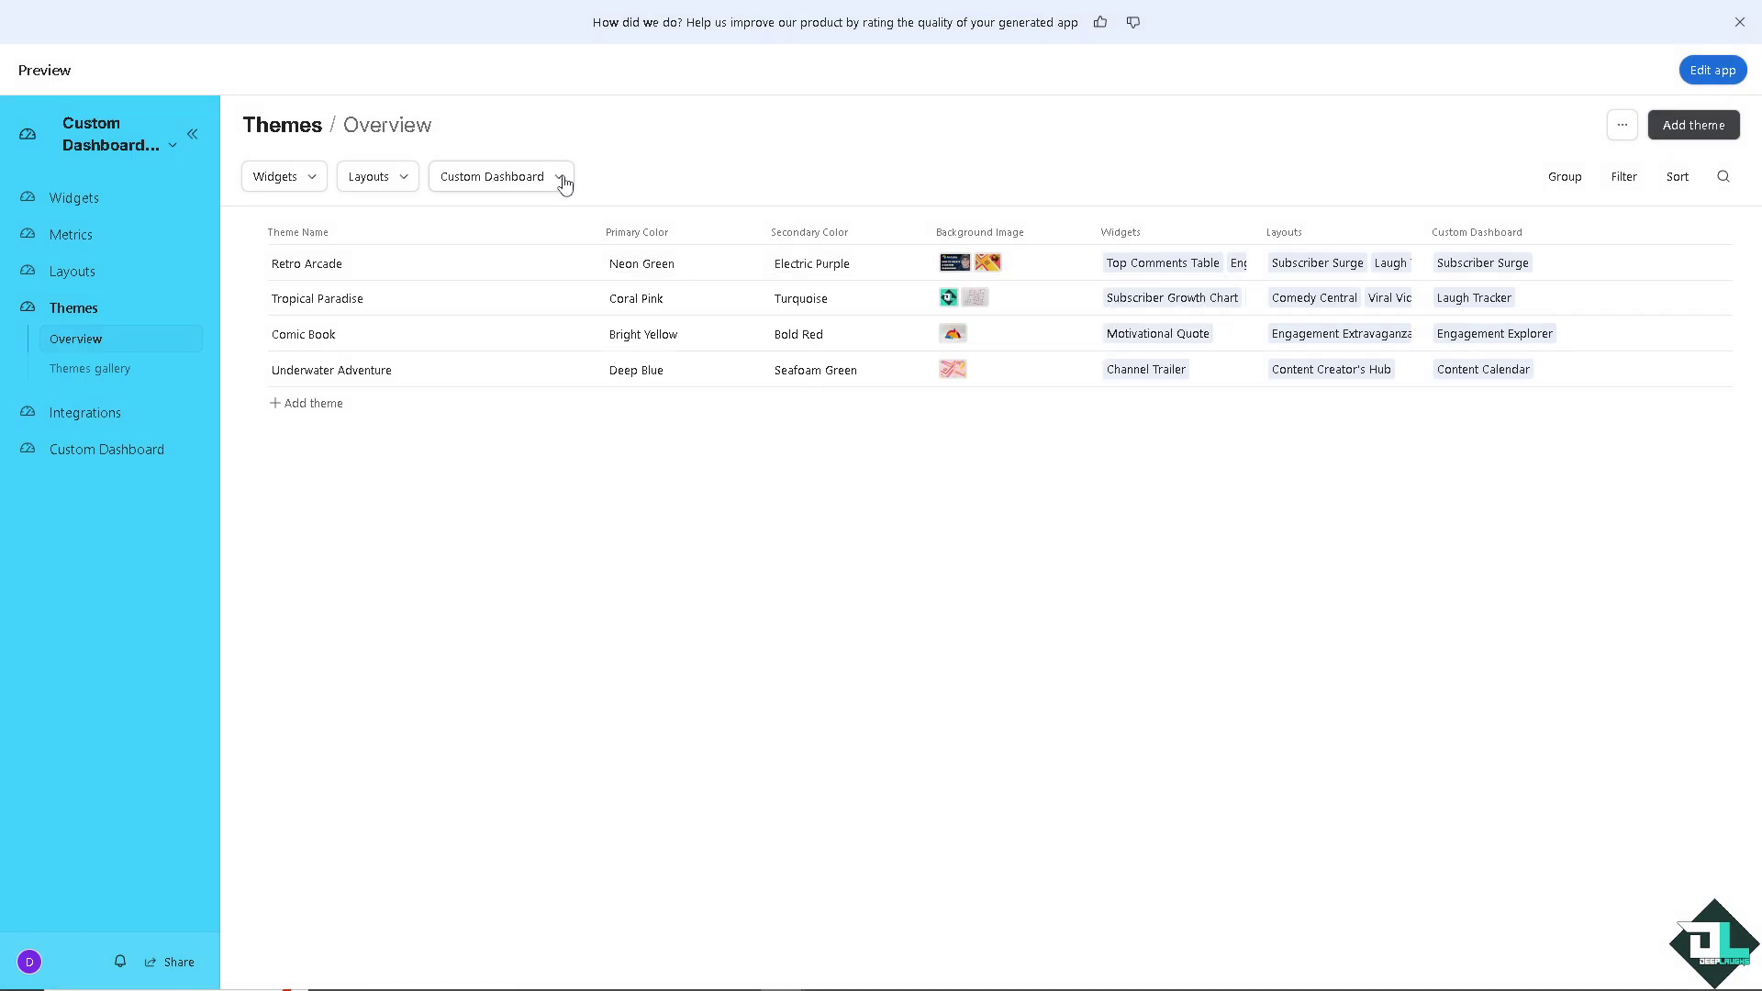
Step: Filter themes by Content Calendar, Engagement Explorer, Subscriber Surge and Laugh Tracker dashboards
left_click(564, 180)
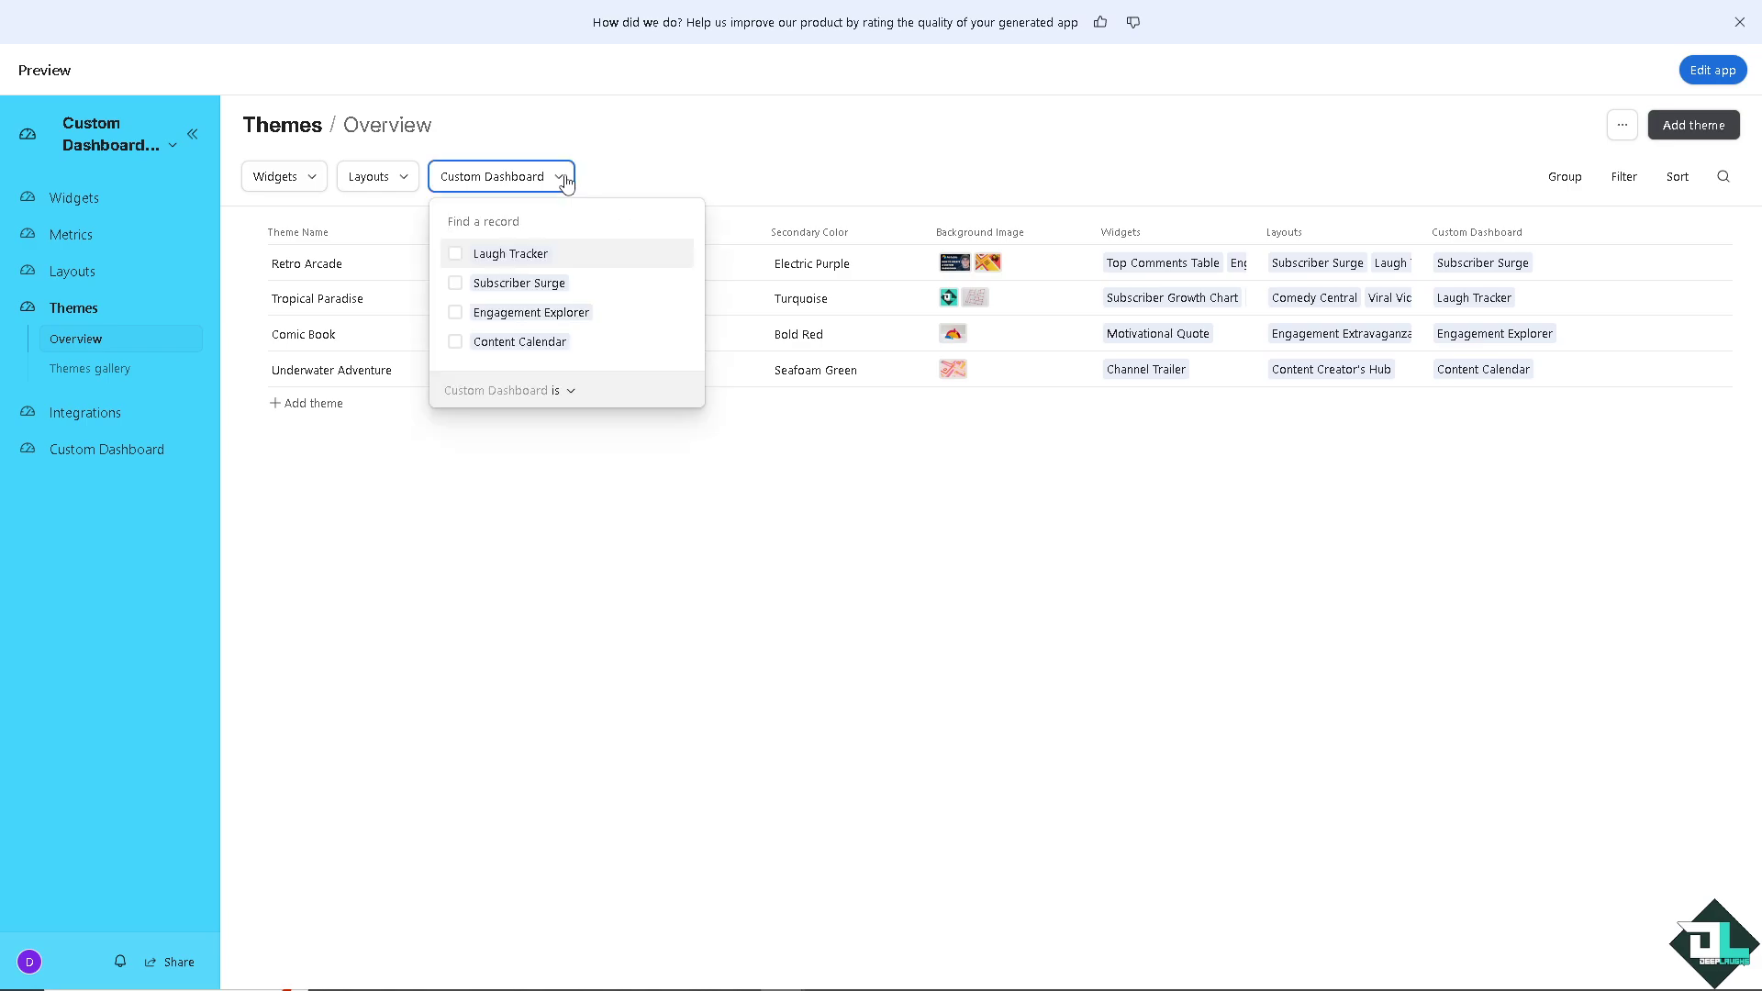
left_click(457, 341)
left_click(456, 312)
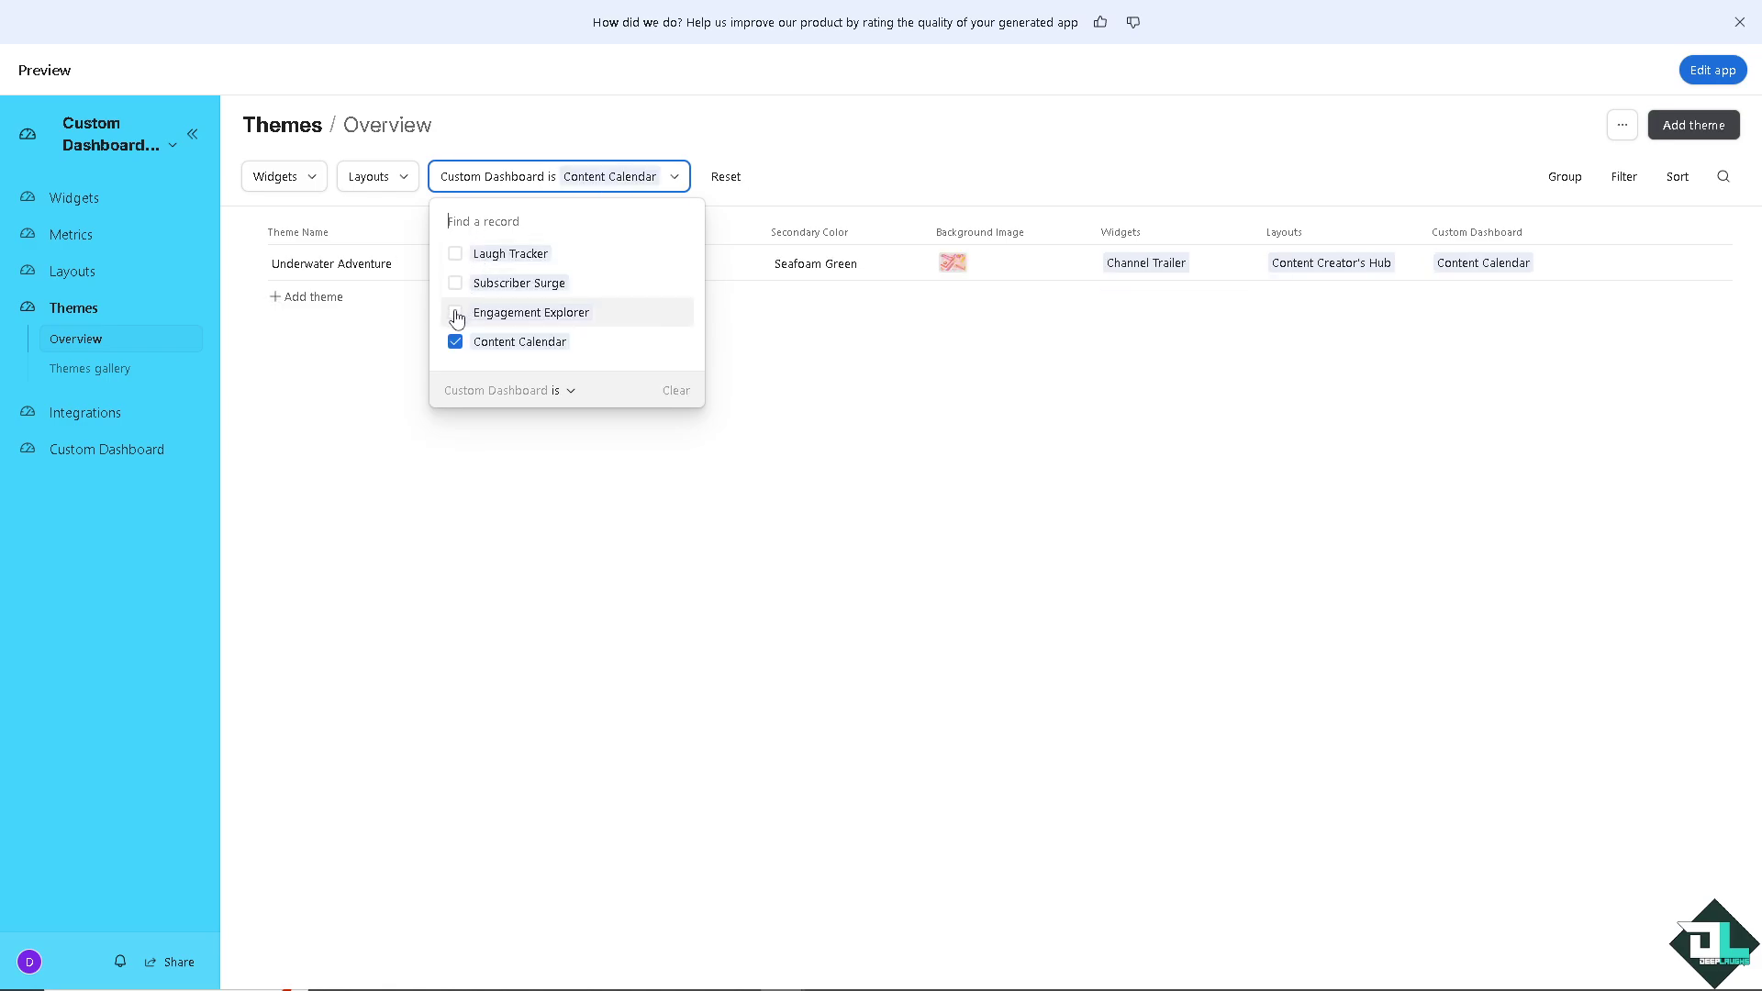
left_click(455, 283)
left_click(455, 255)
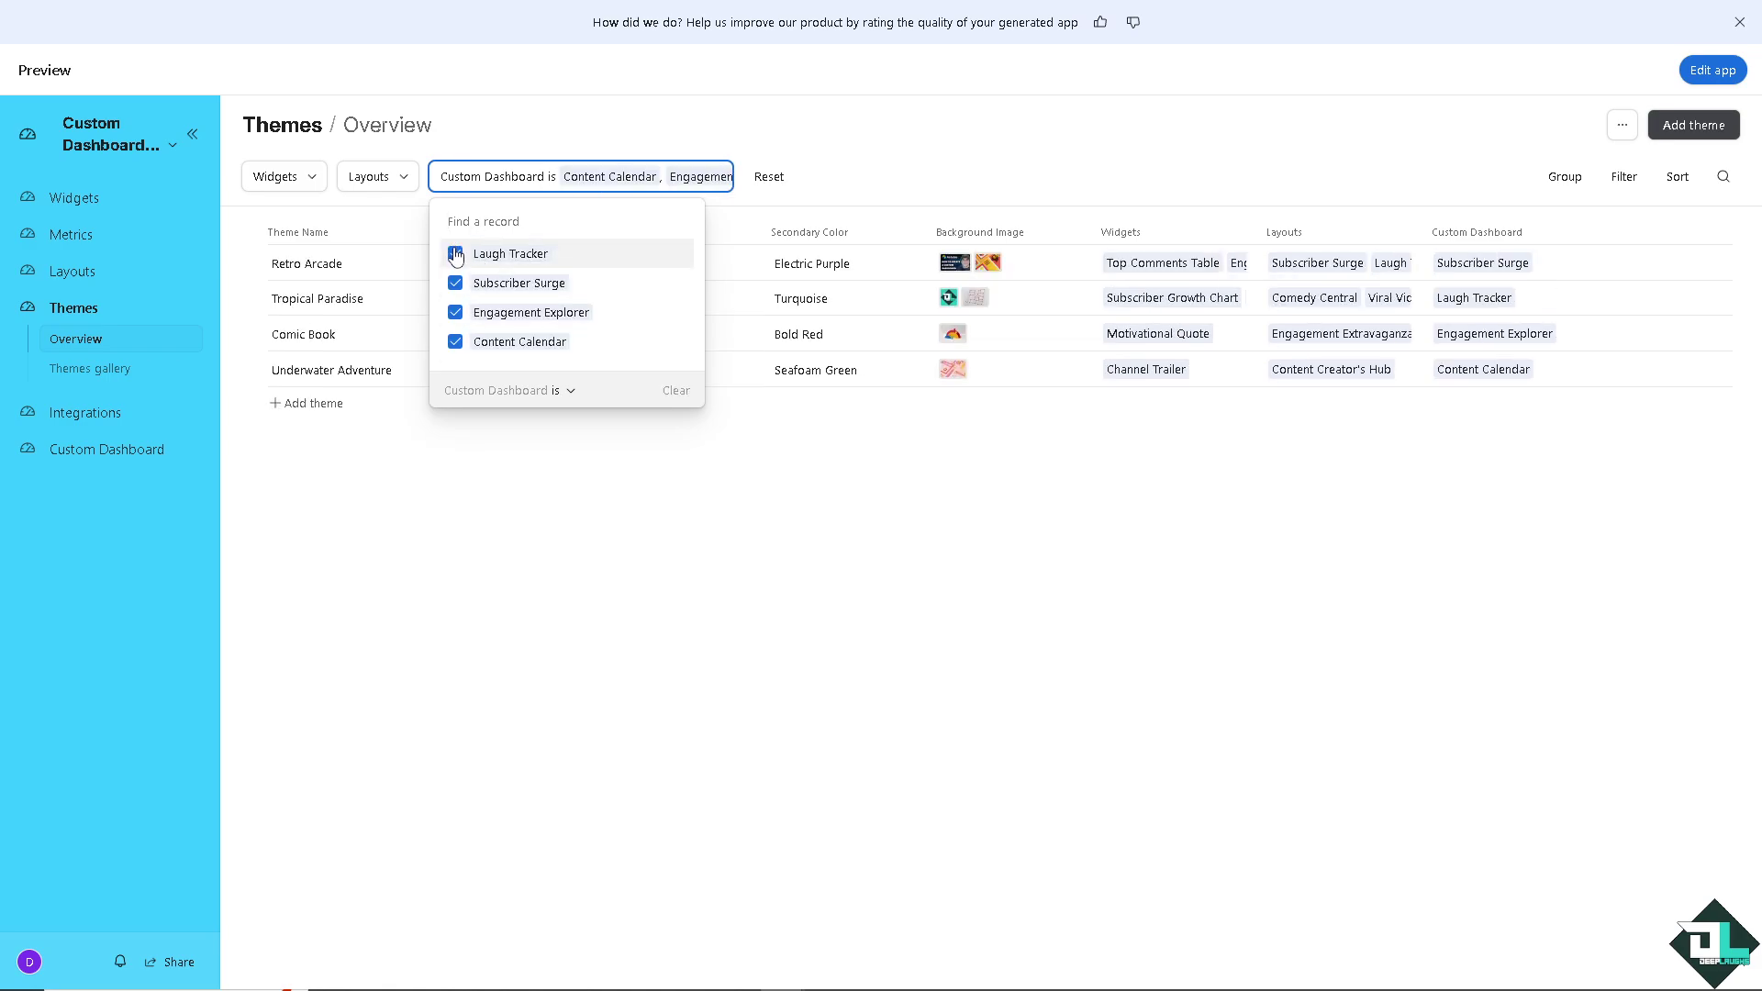
left_click(564, 567)
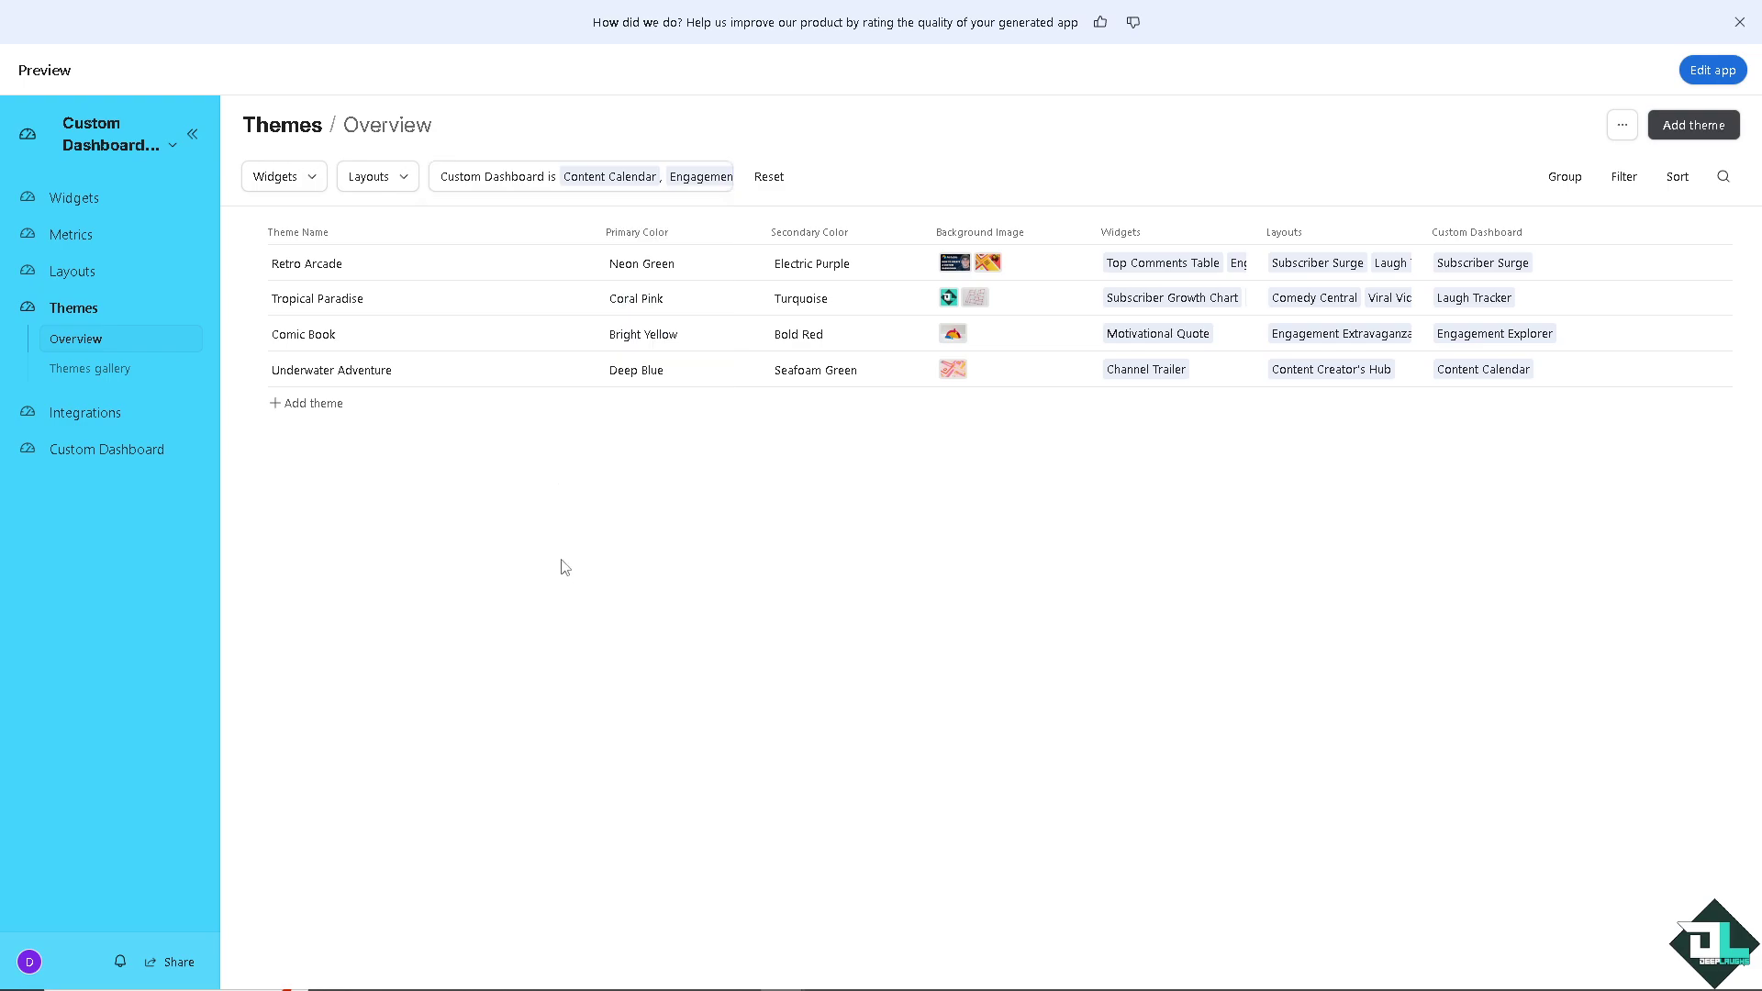
left_click(408, 179)
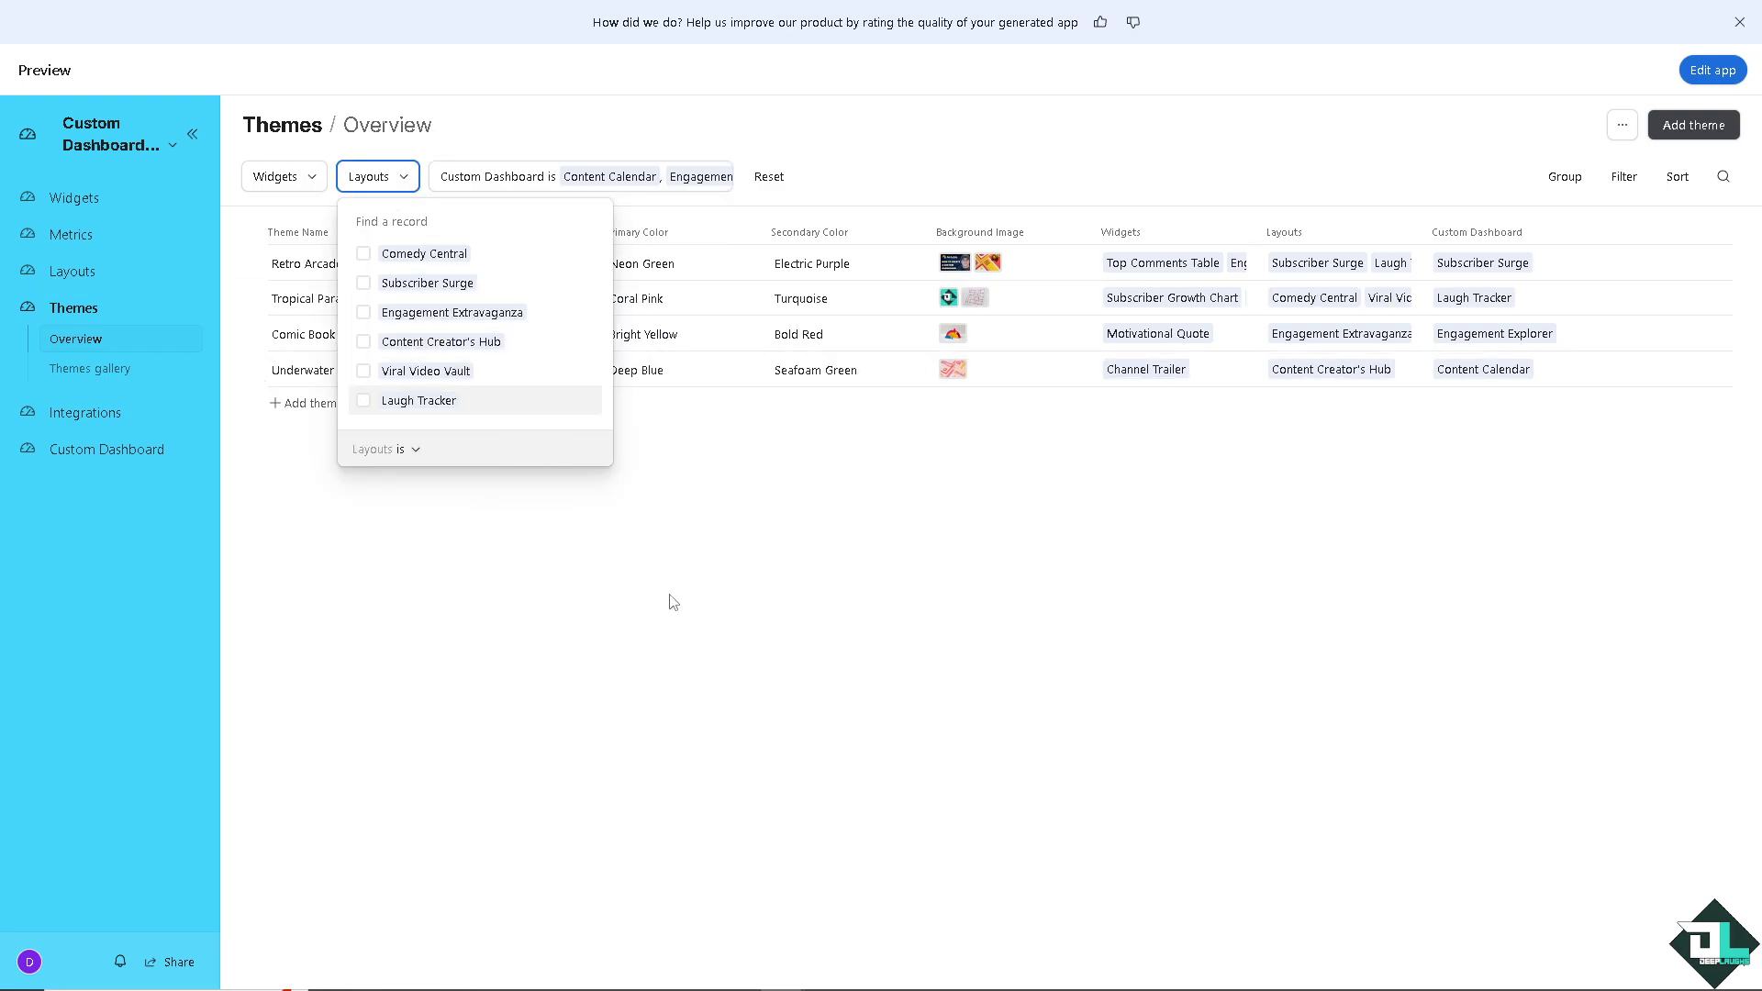
left_click(499, 601)
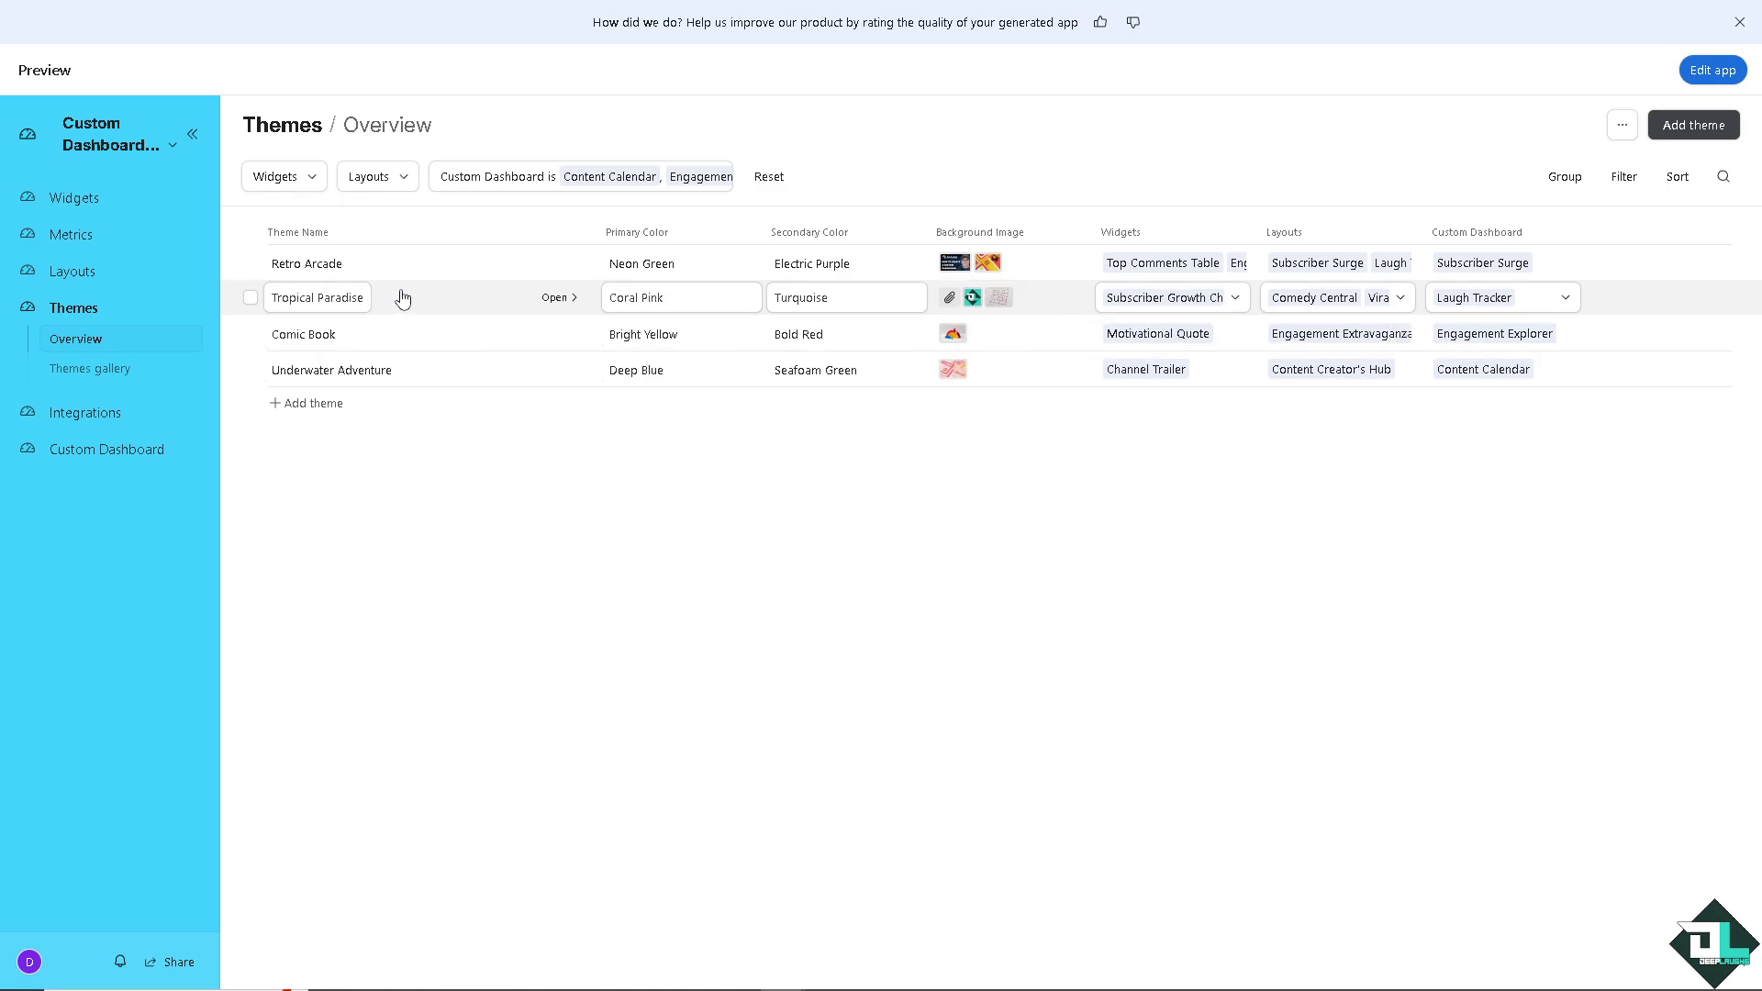
Step: Narrow the themes to those using the Subscriber Growth Chart widget
left_click(317, 178)
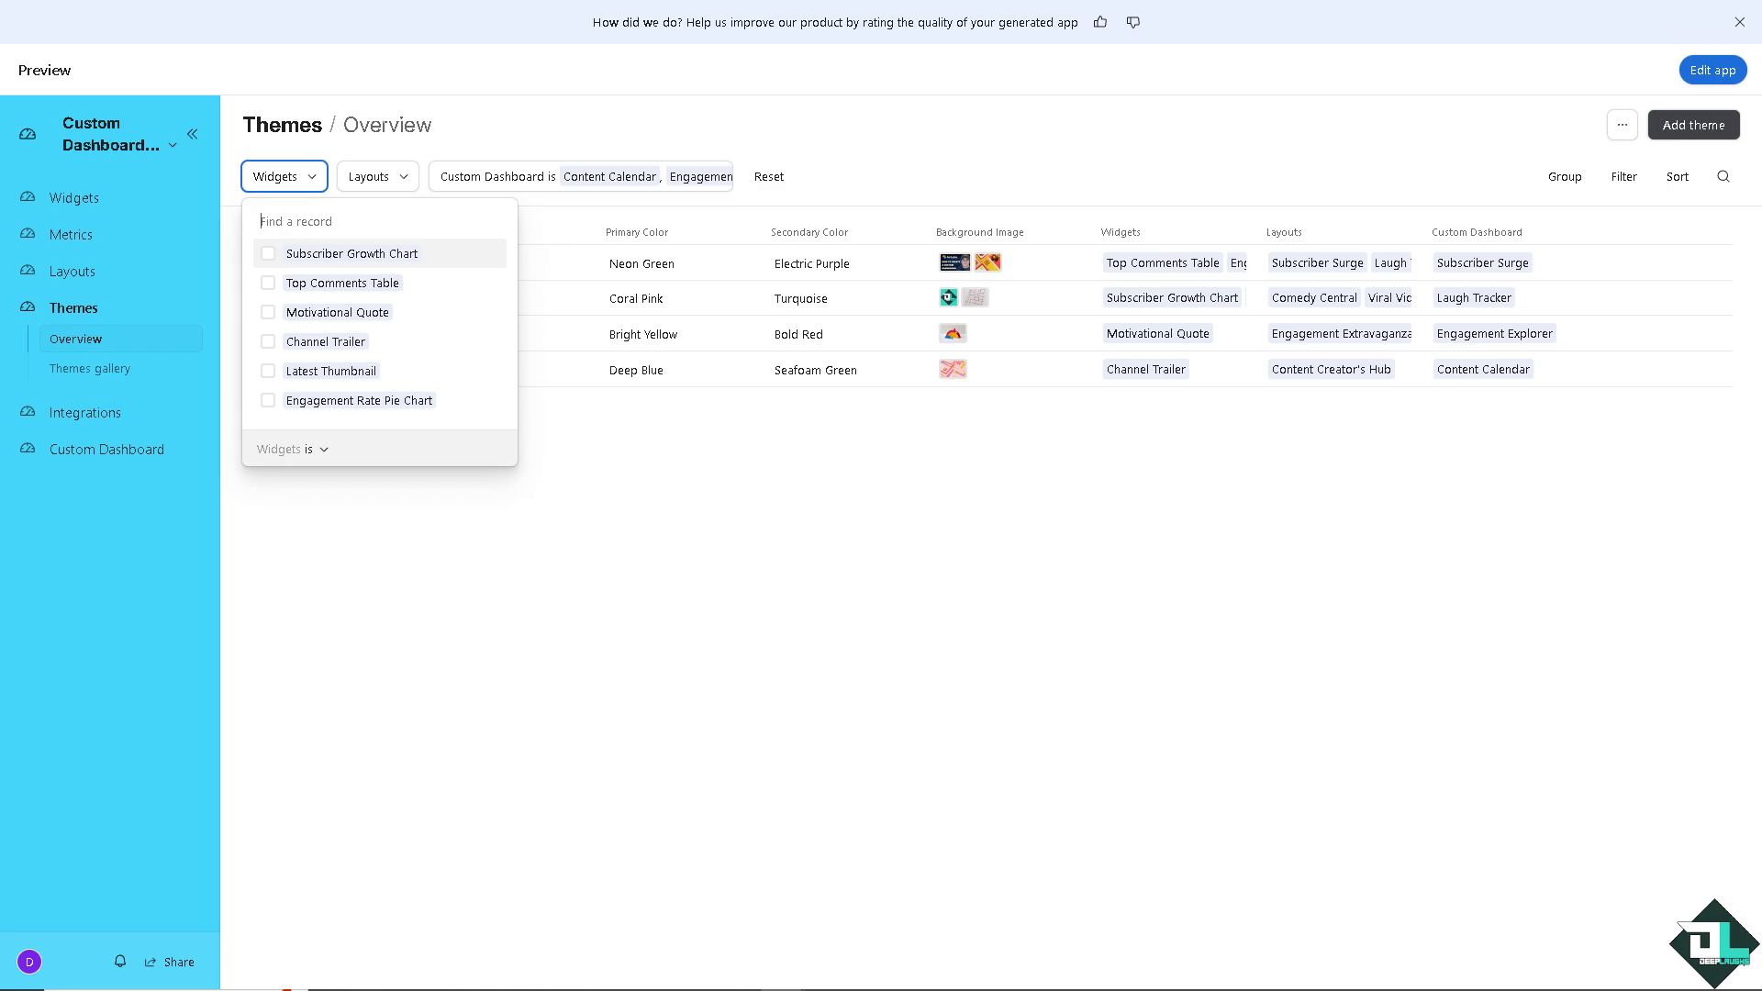
left_click(268, 254)
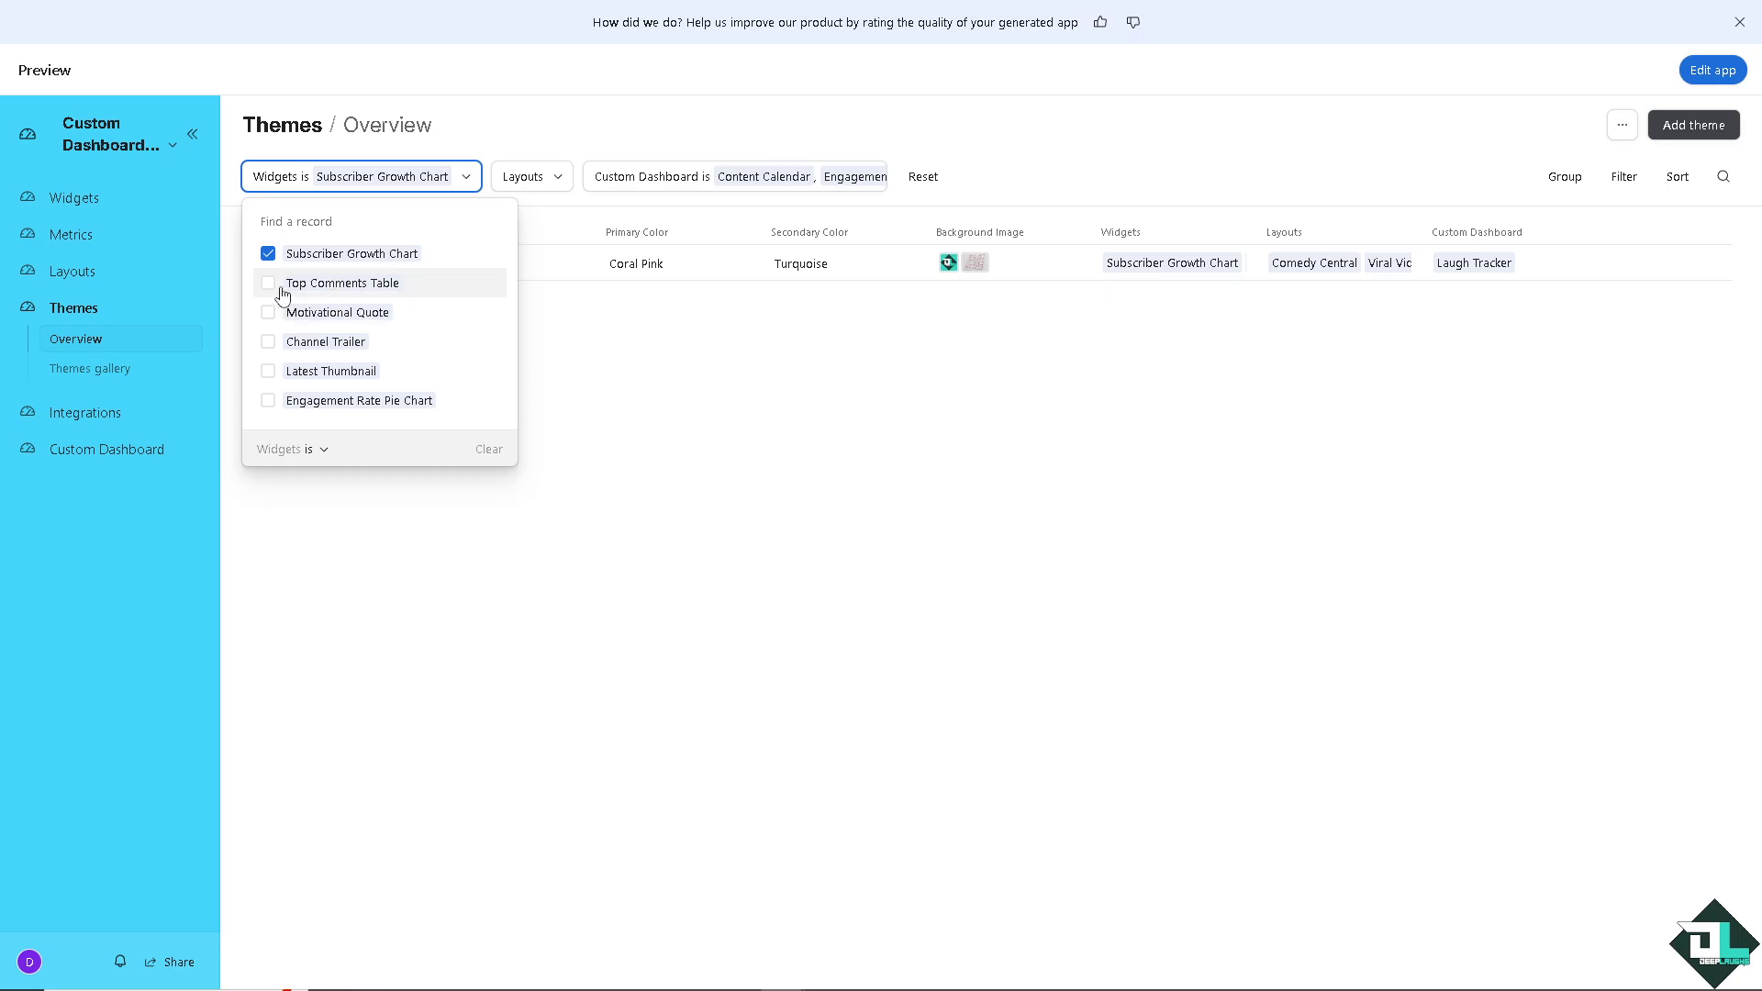
left_click(735, 450)
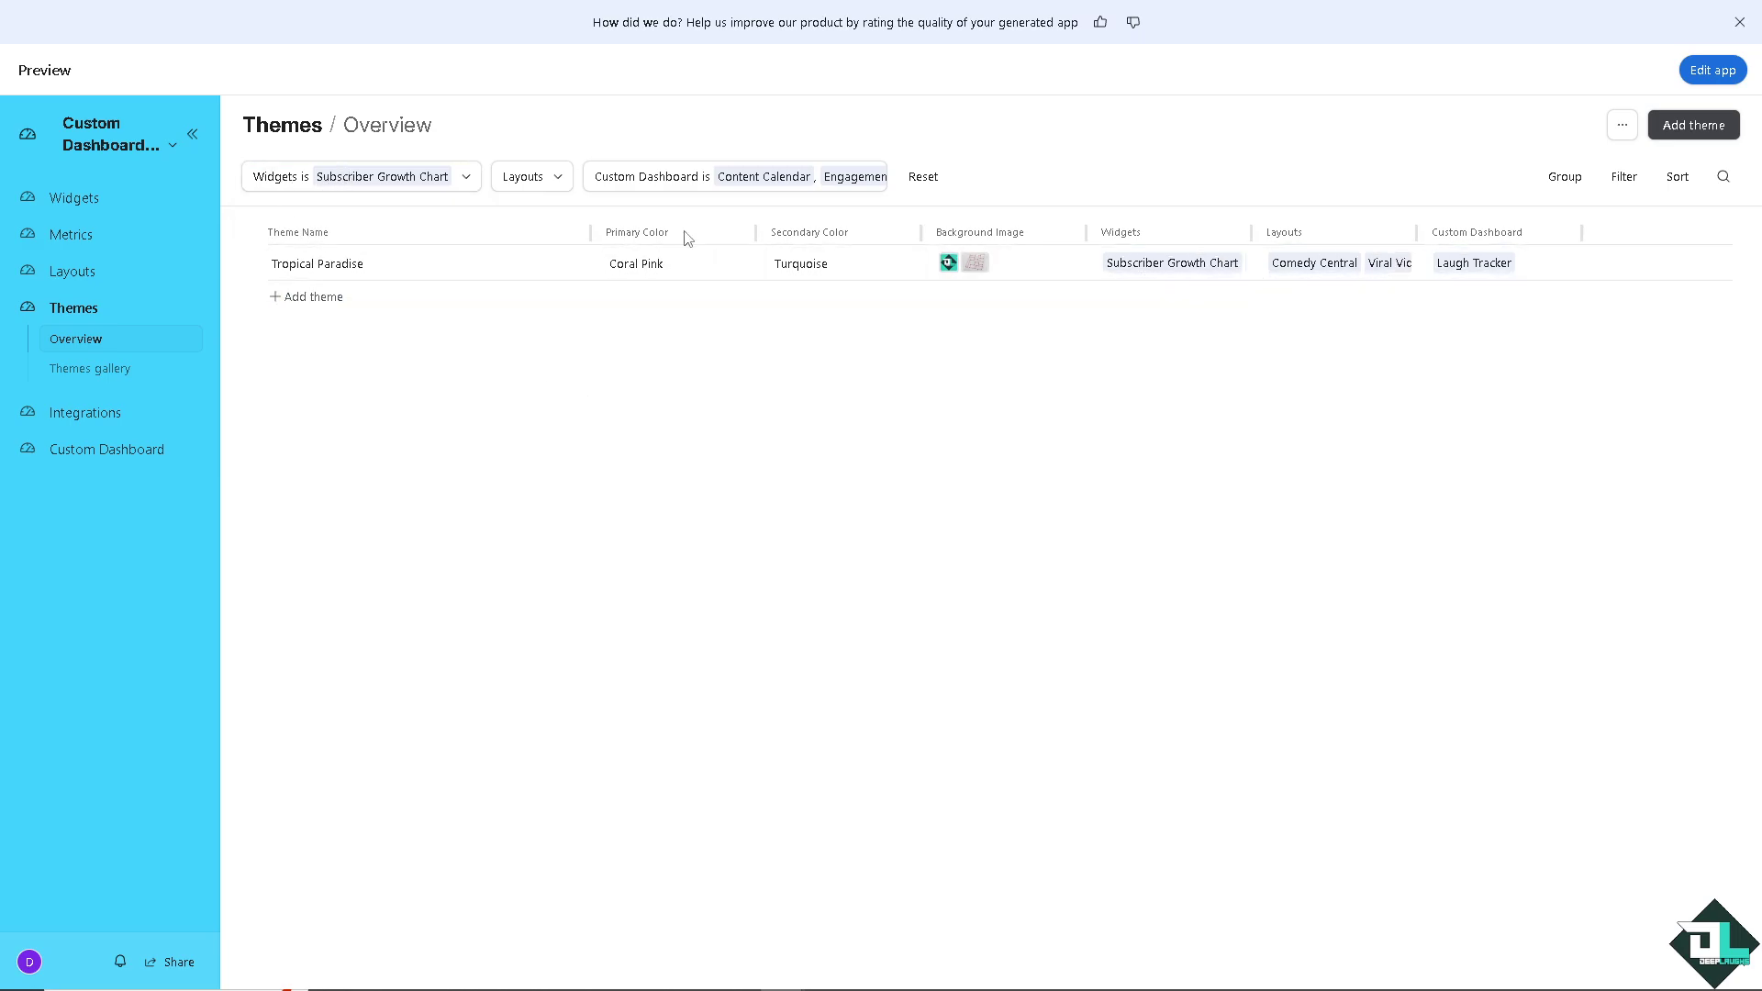
Step: Create a 'Deep laughs' theme with 'How to create a custom dashboard in Airtable.png' as background
left_click(1679, 133)
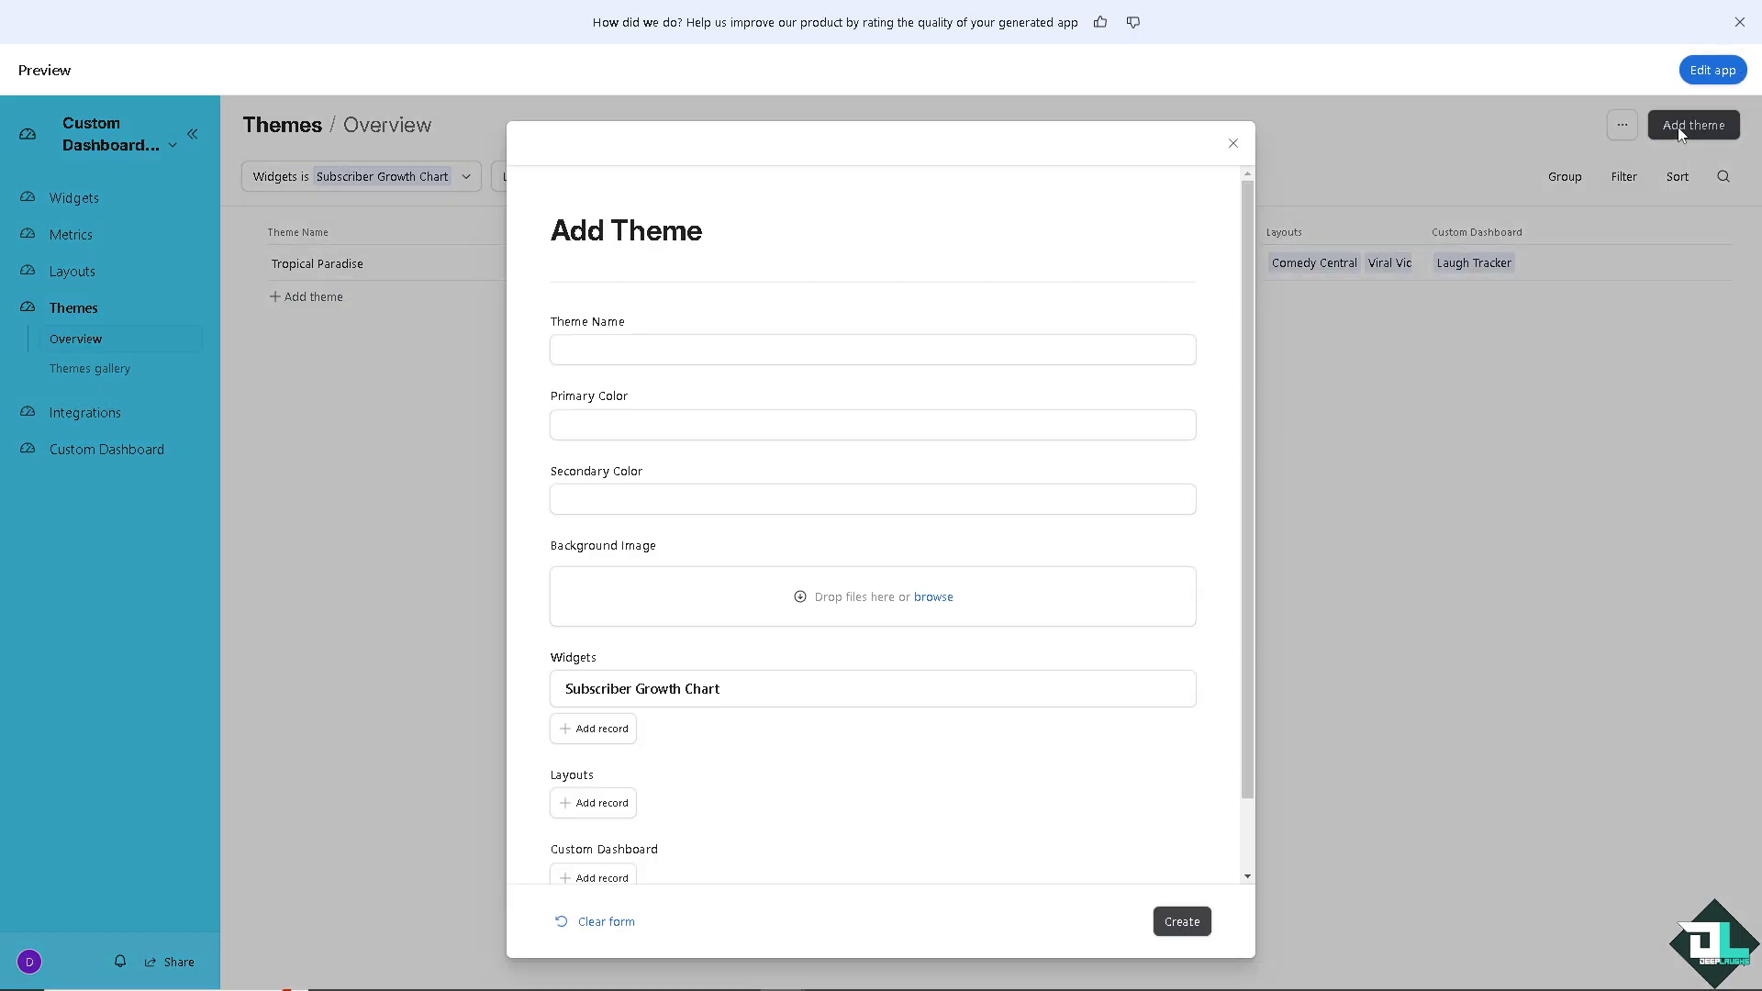
left_click(685, 353)
type("D")
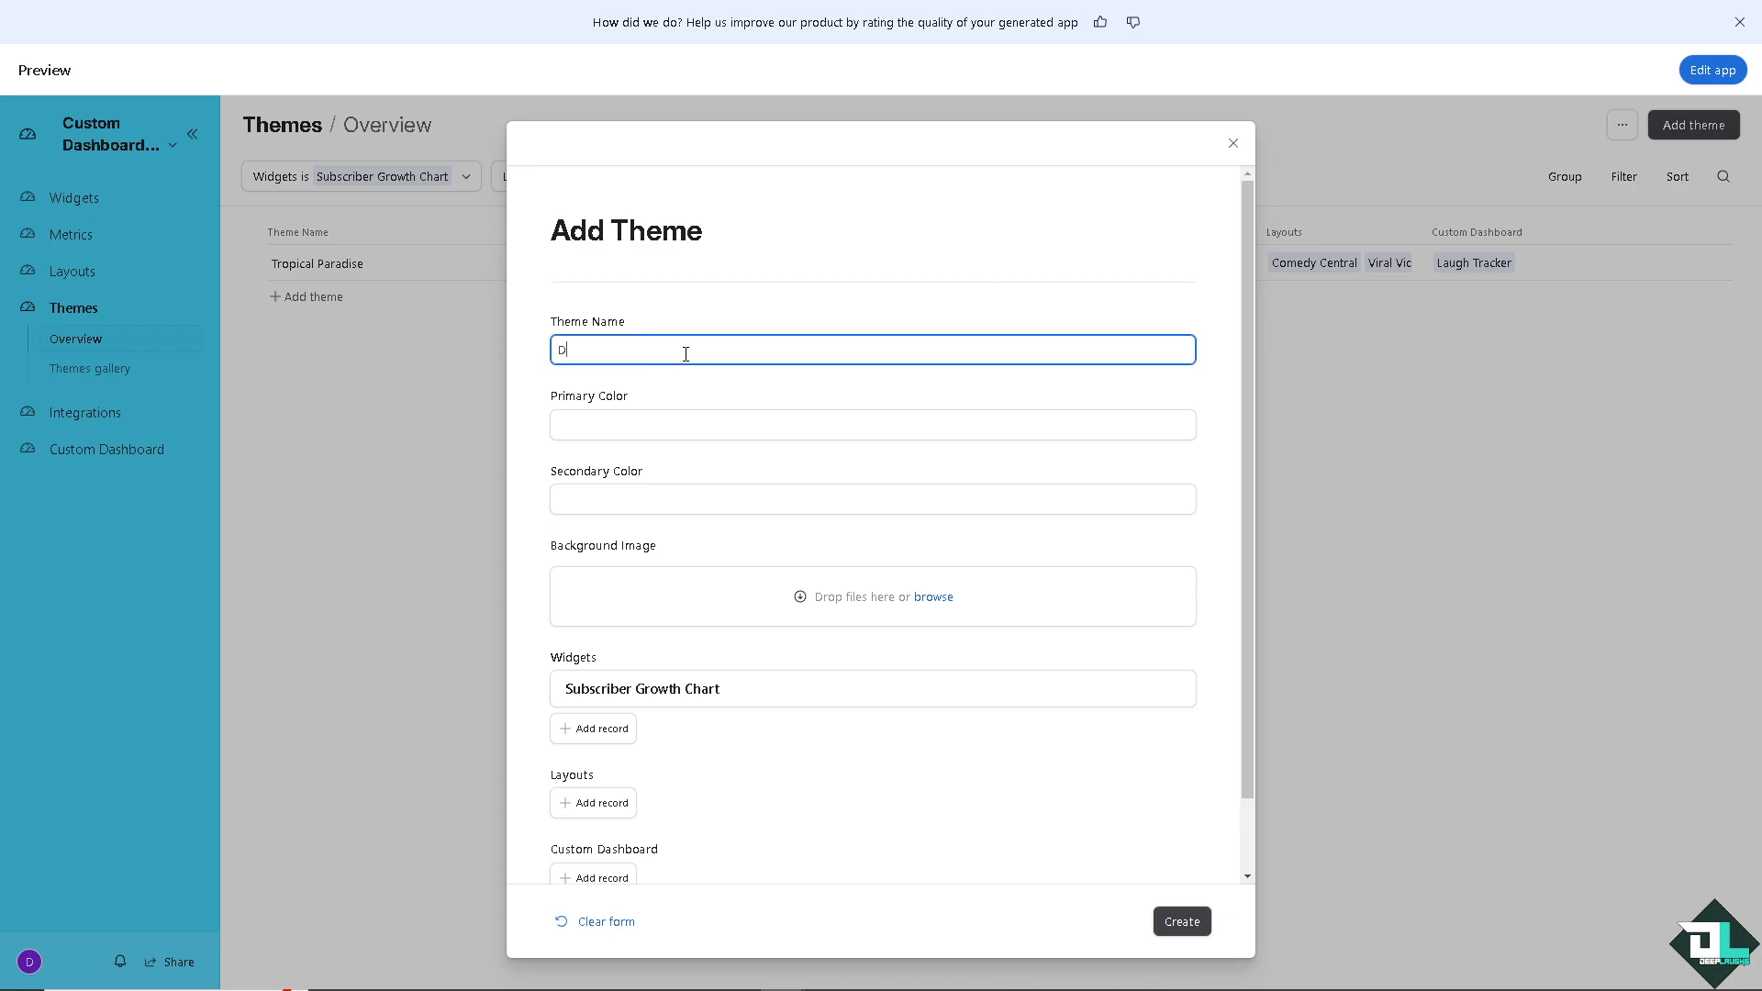
type("eep laughs")
left_click(659, 431)
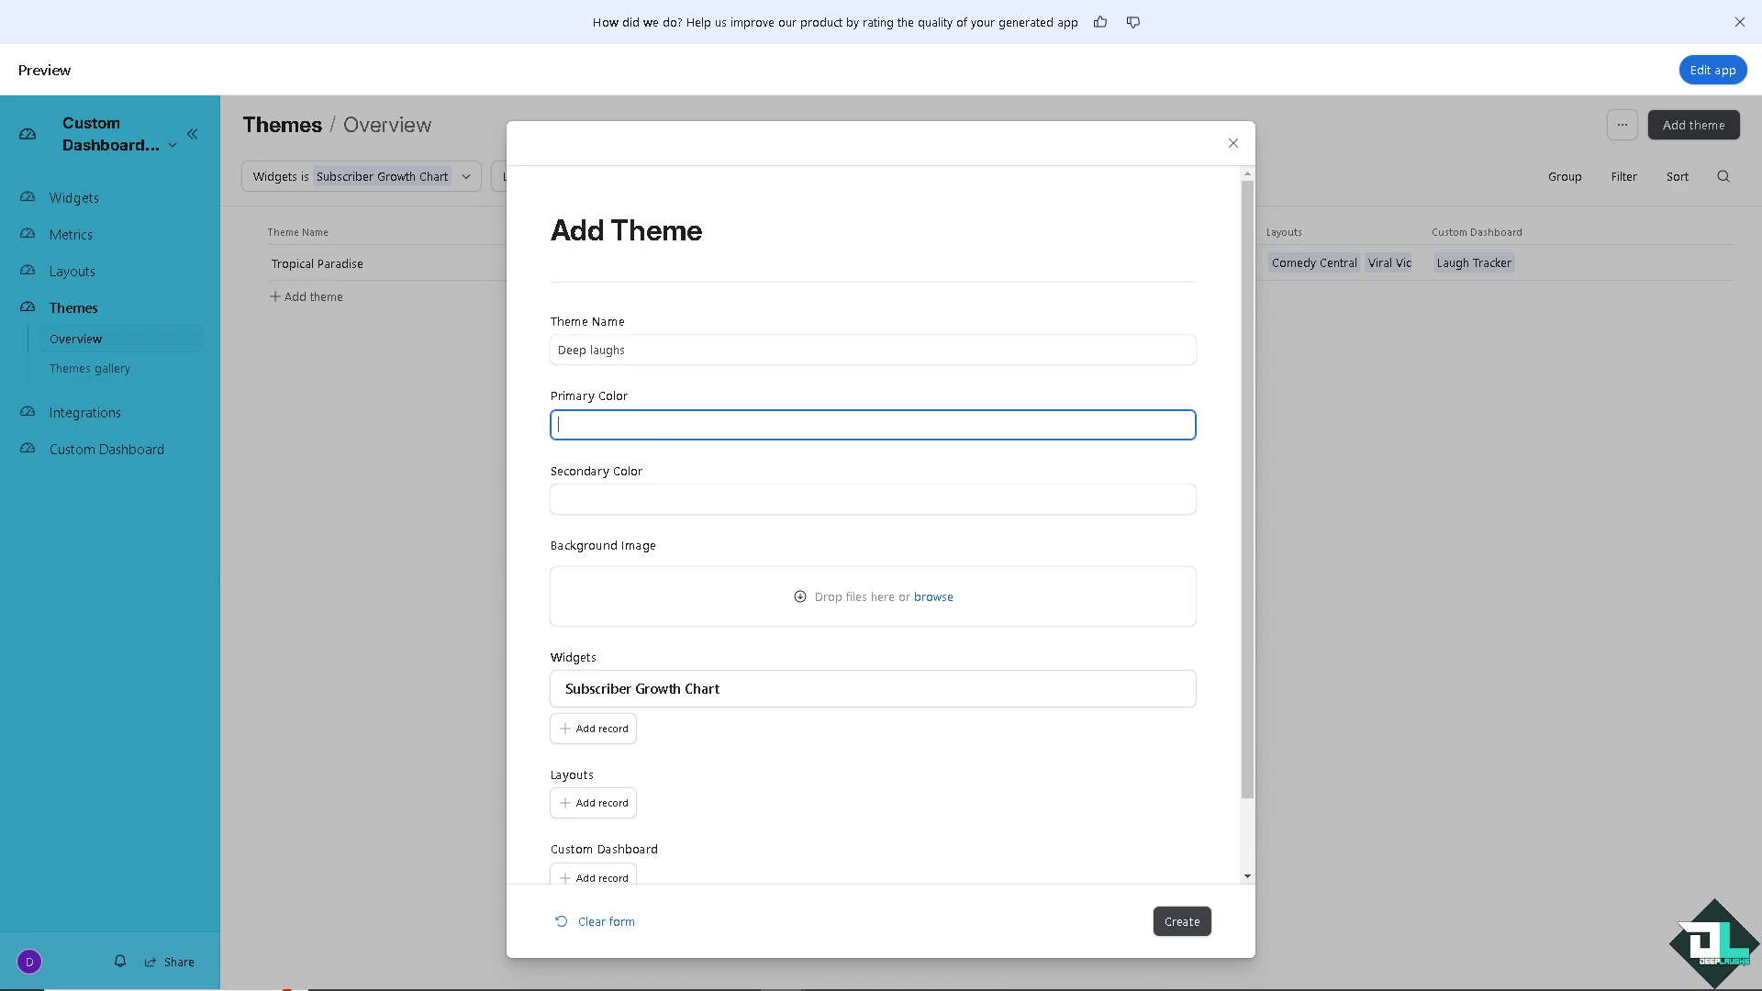
left_click(931, 597)
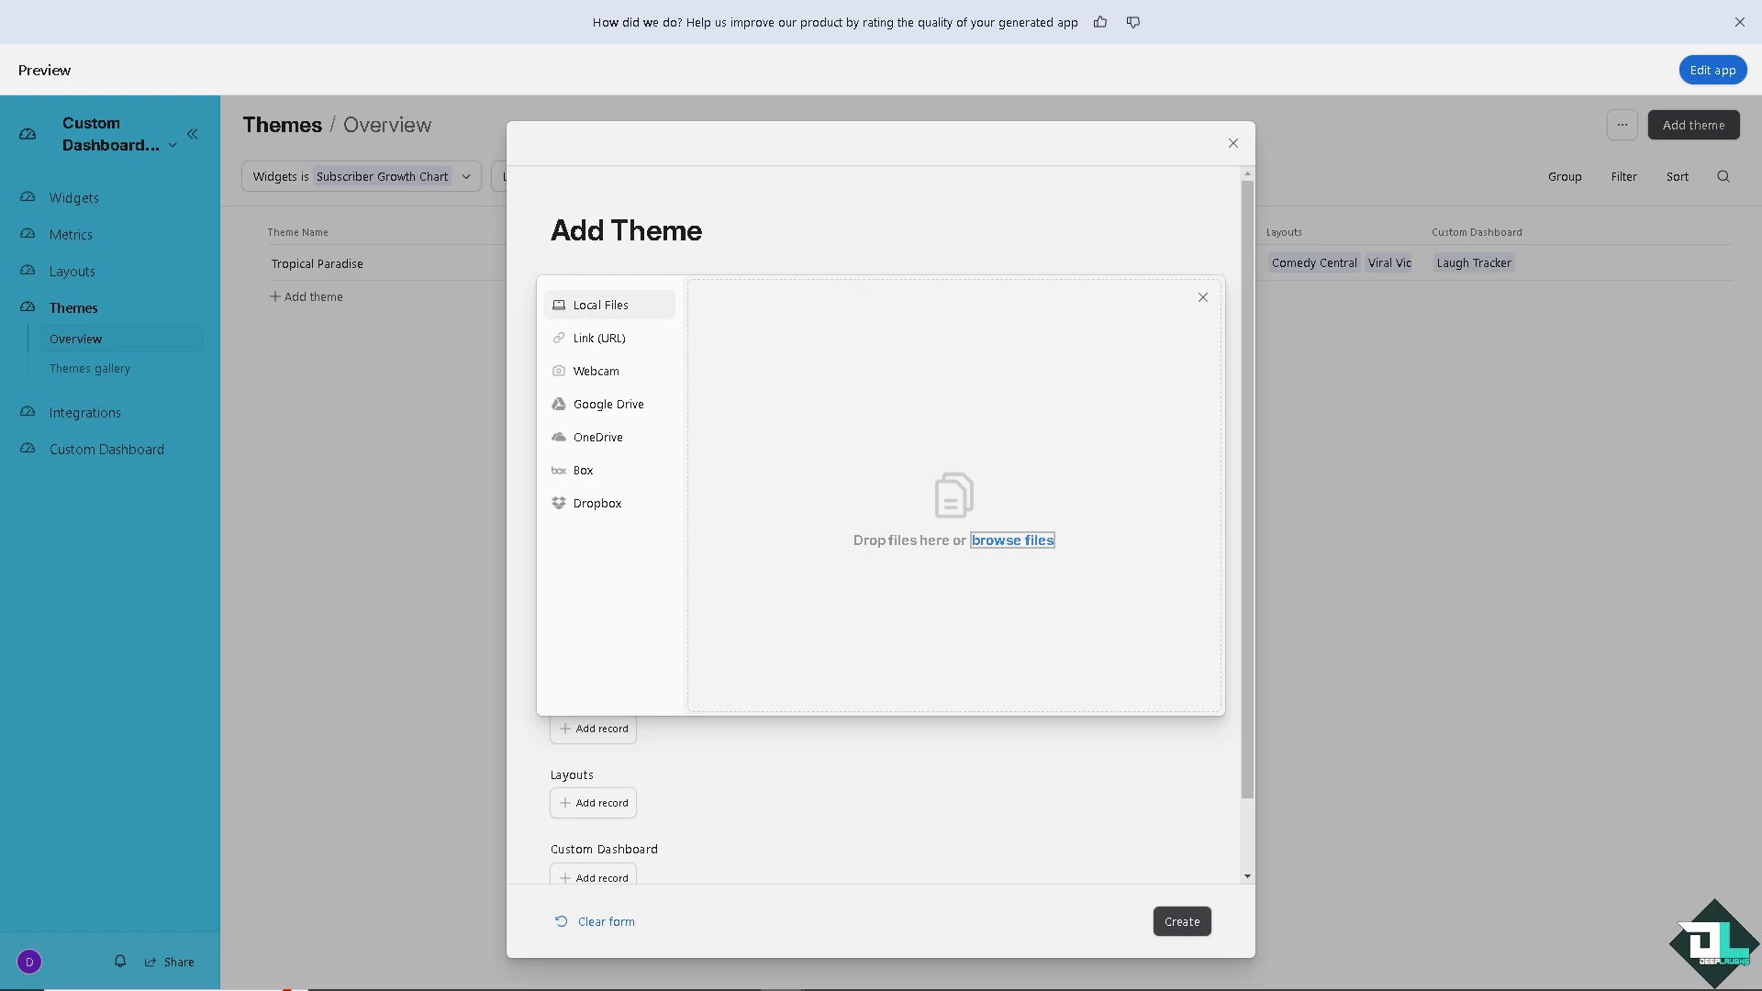
left_click(1154, 688)
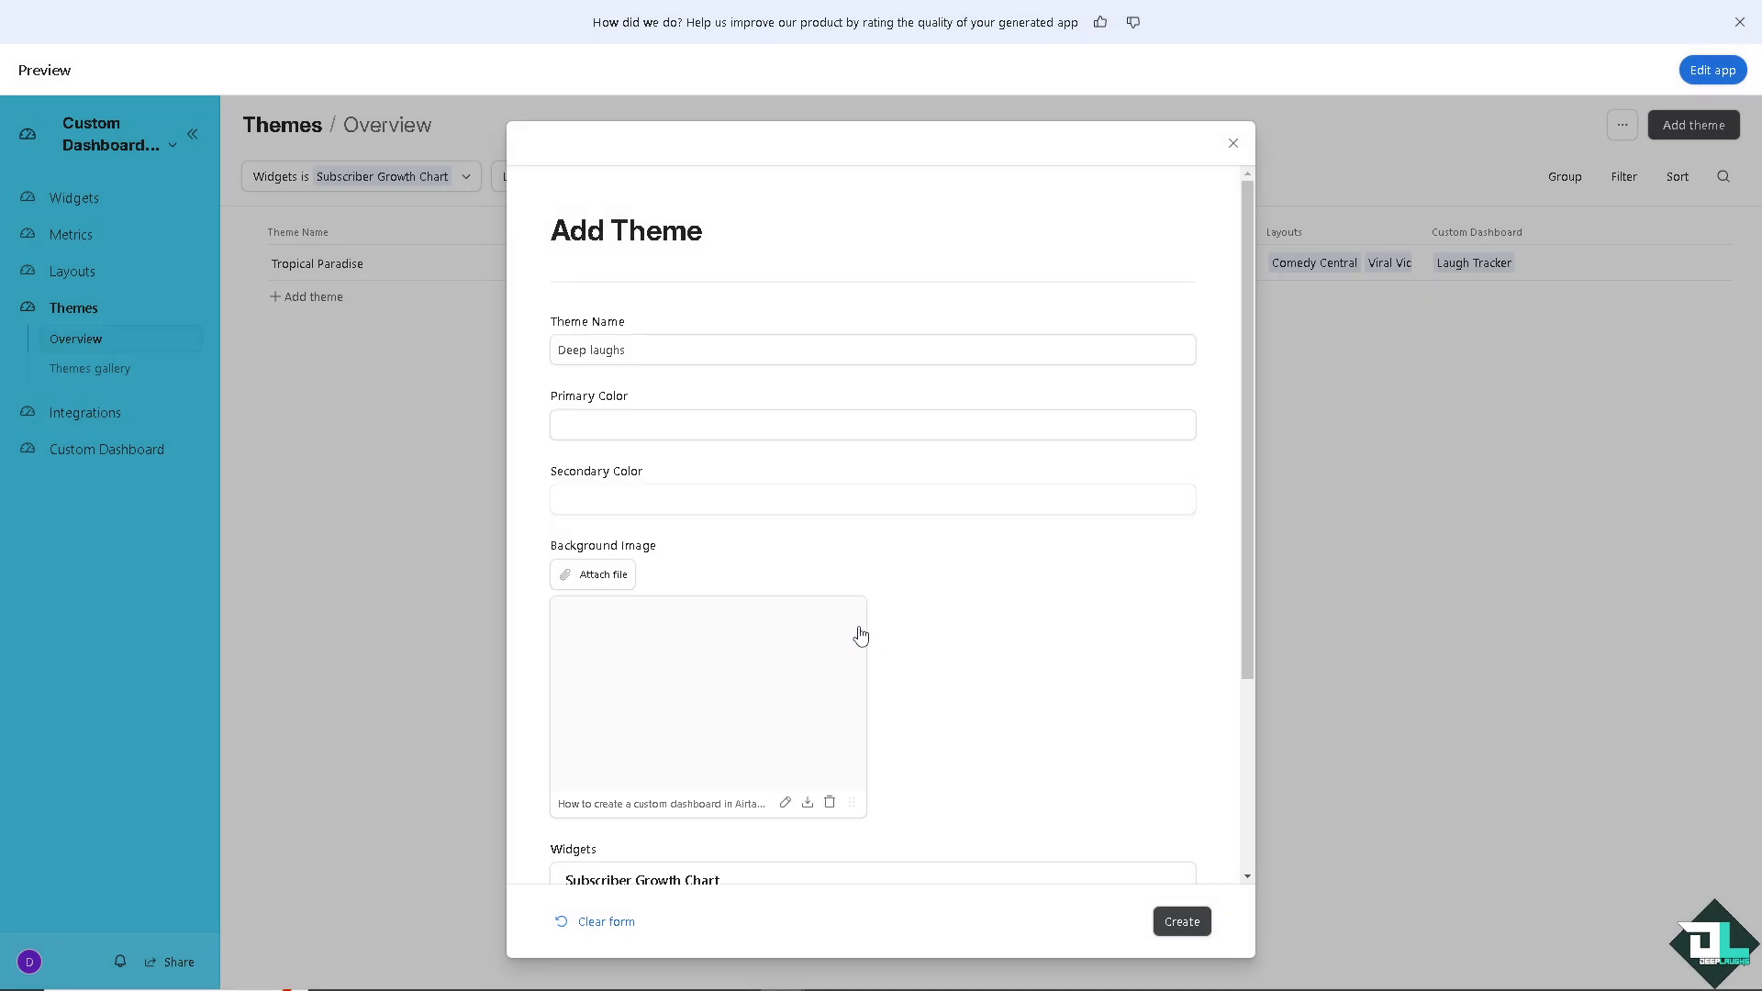
scroll(957, 645, "down", 3)
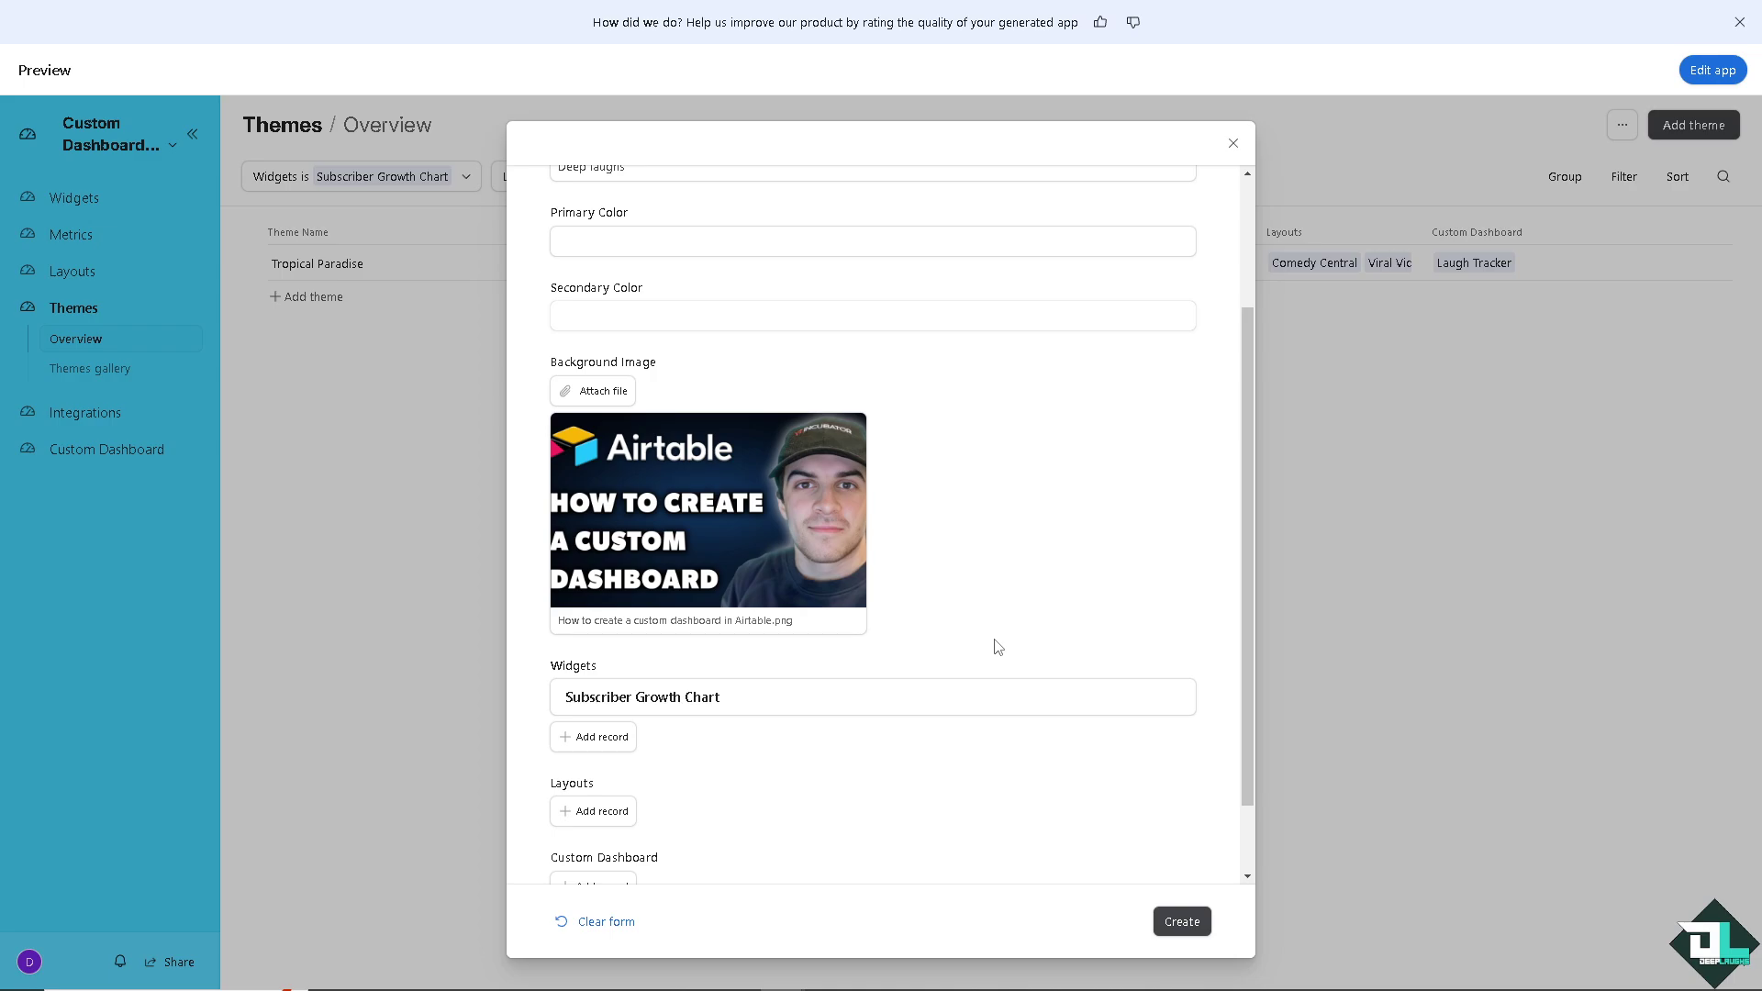
scroll(1014, 647, "down", 1)
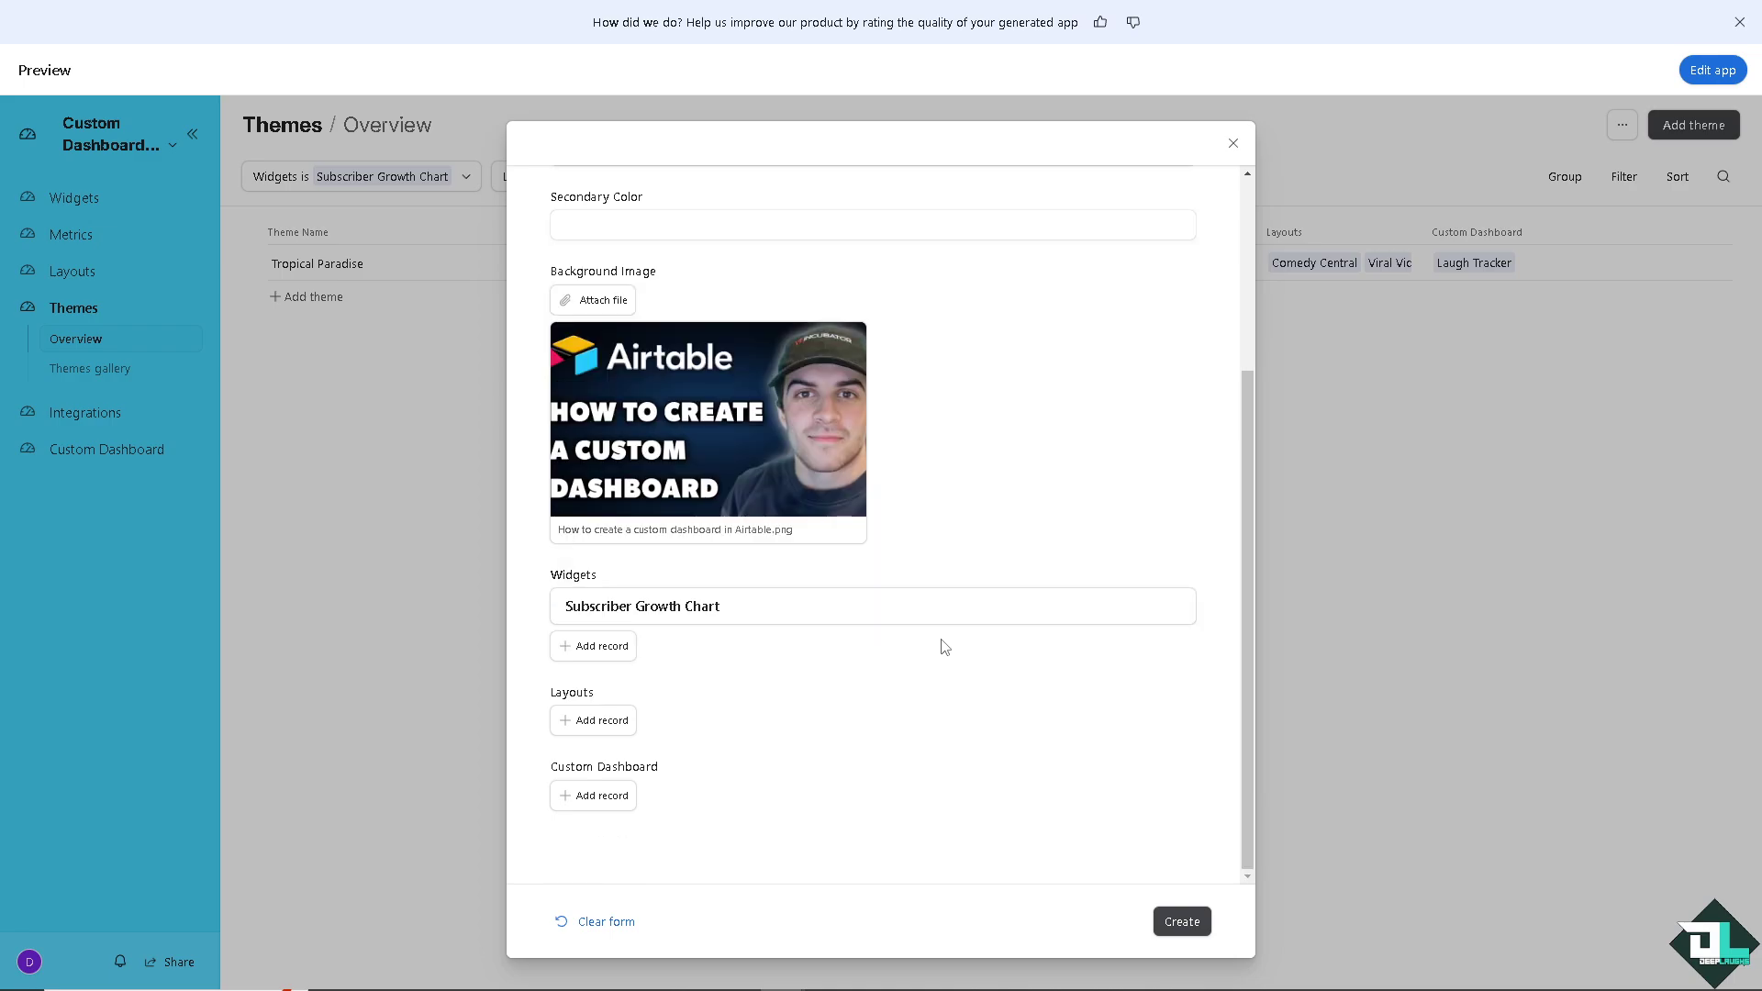
left_click(1176, 923)
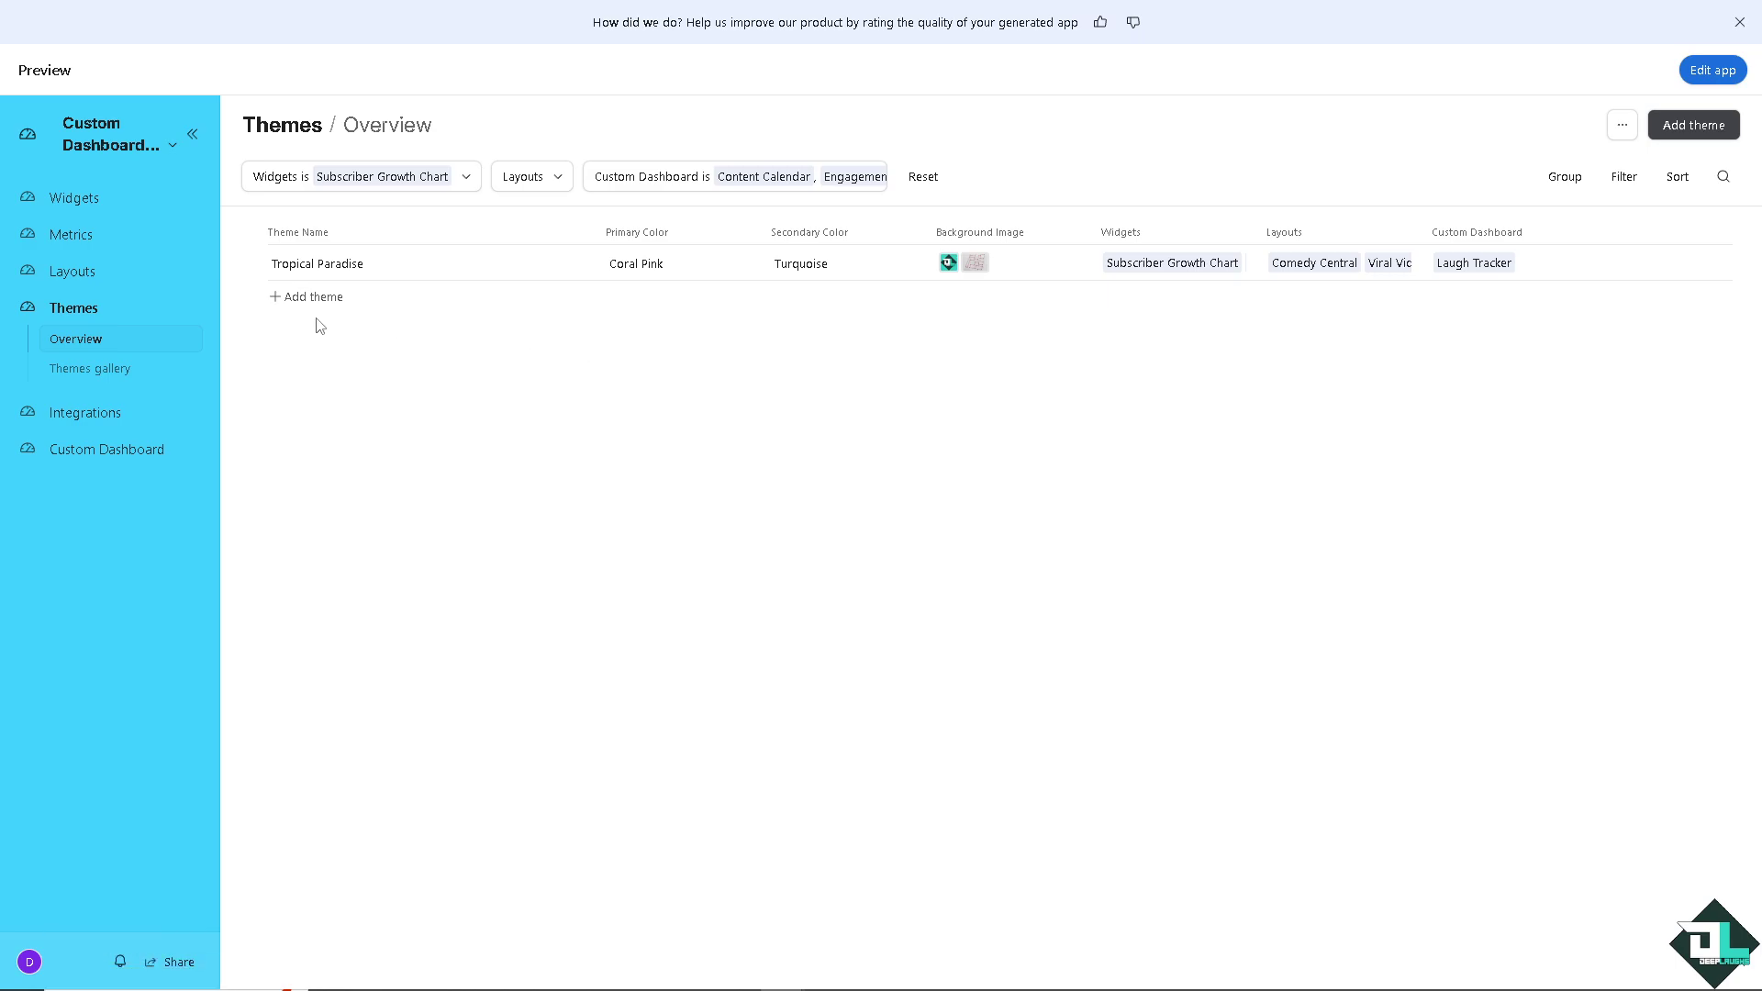
Step: Show the Integrations page listing YouTube Analytics, Spotify Listener Stats and Instagram Insights
left_click(76, 417)
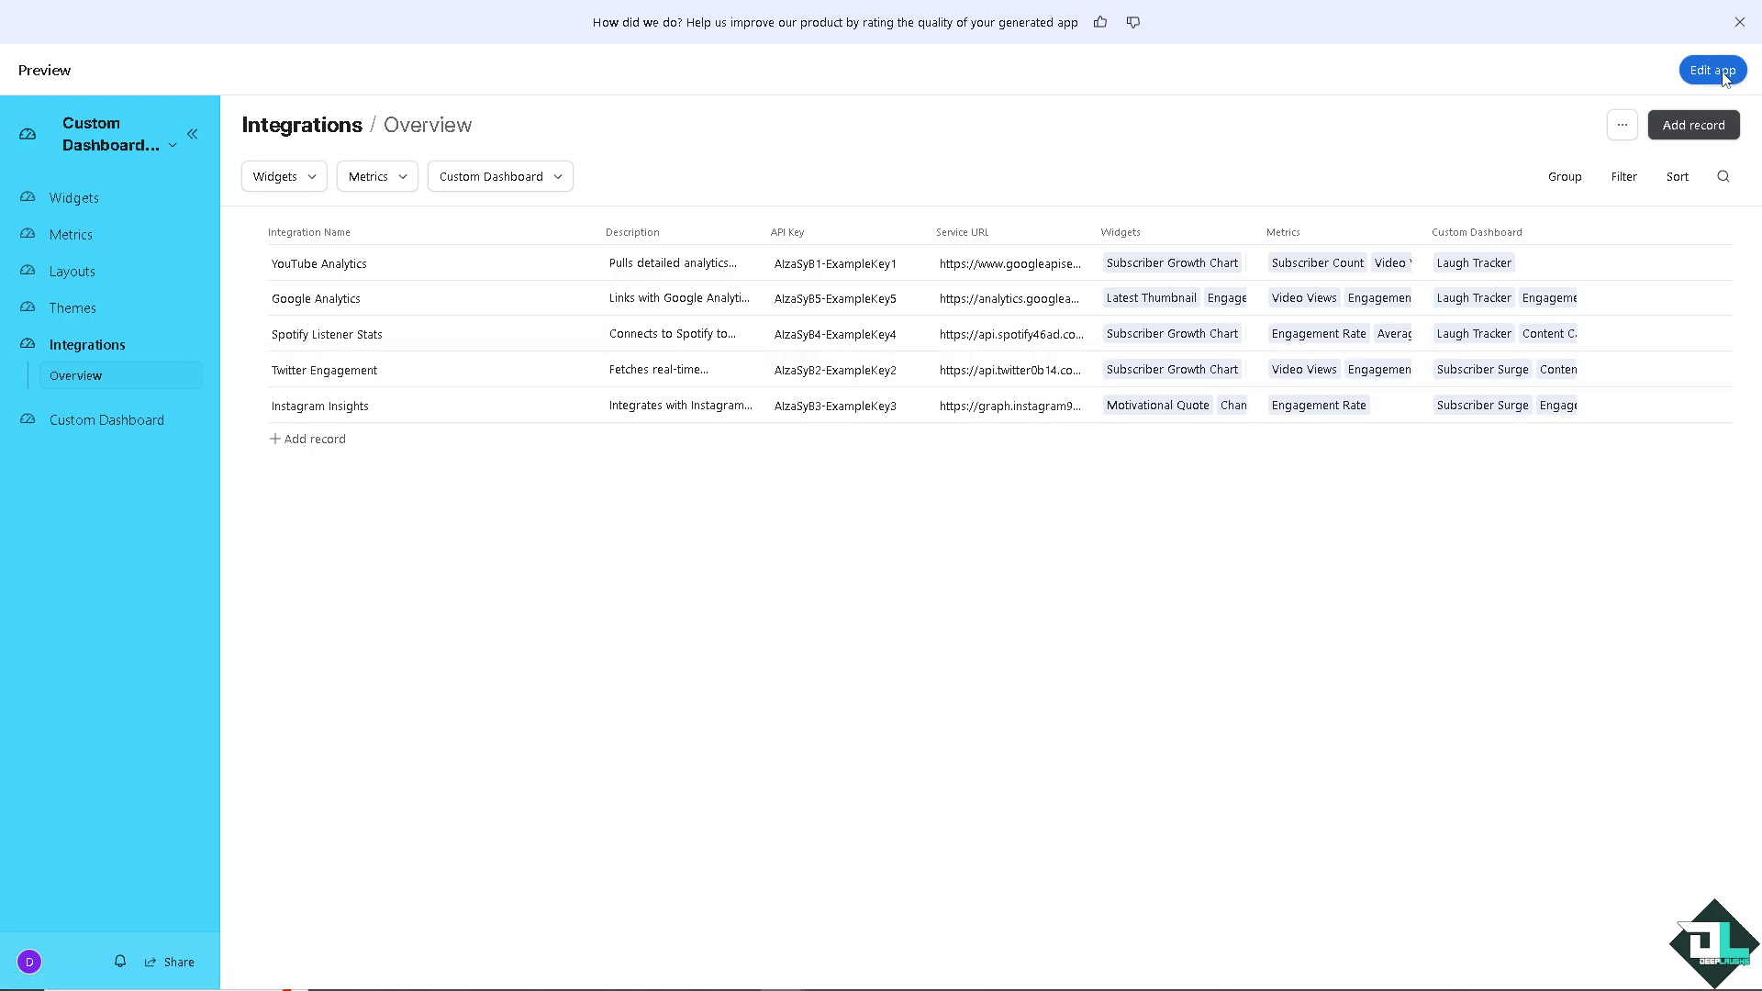
Step: Open the interface editor, skip the tour permanently, and preview the Integrations page as viewers
left_click(1713, 71)
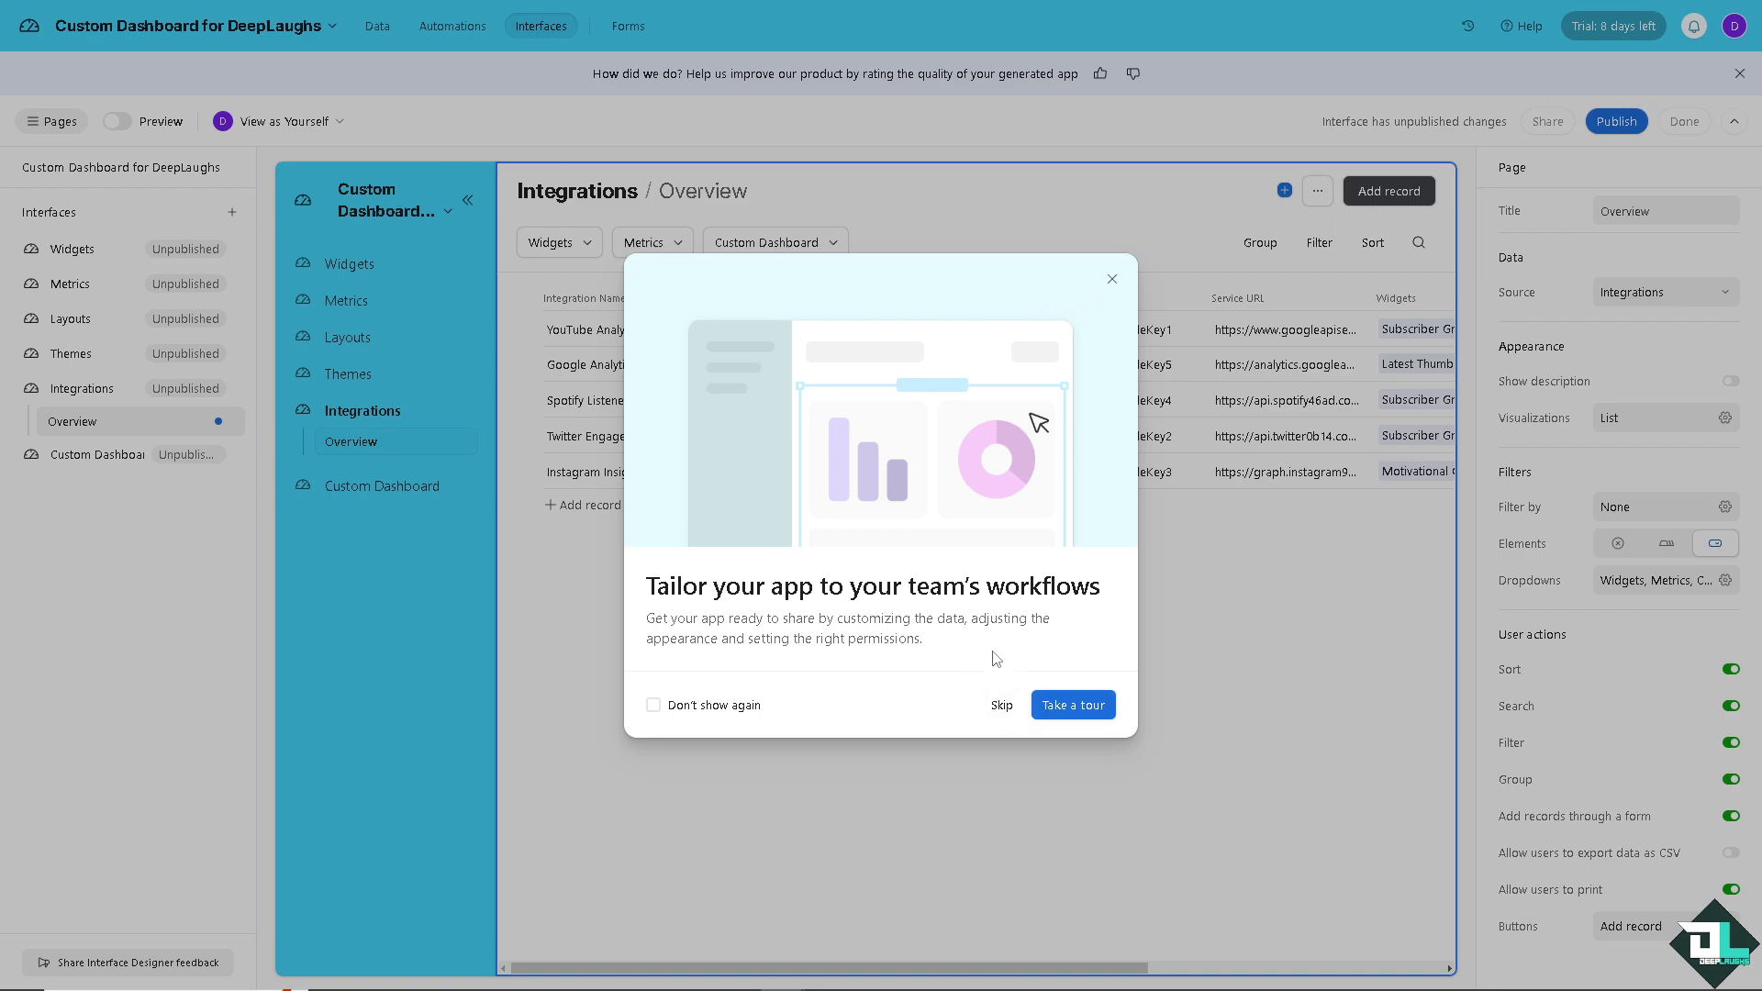
left_click(714, 707)
left_click(1003, 707)
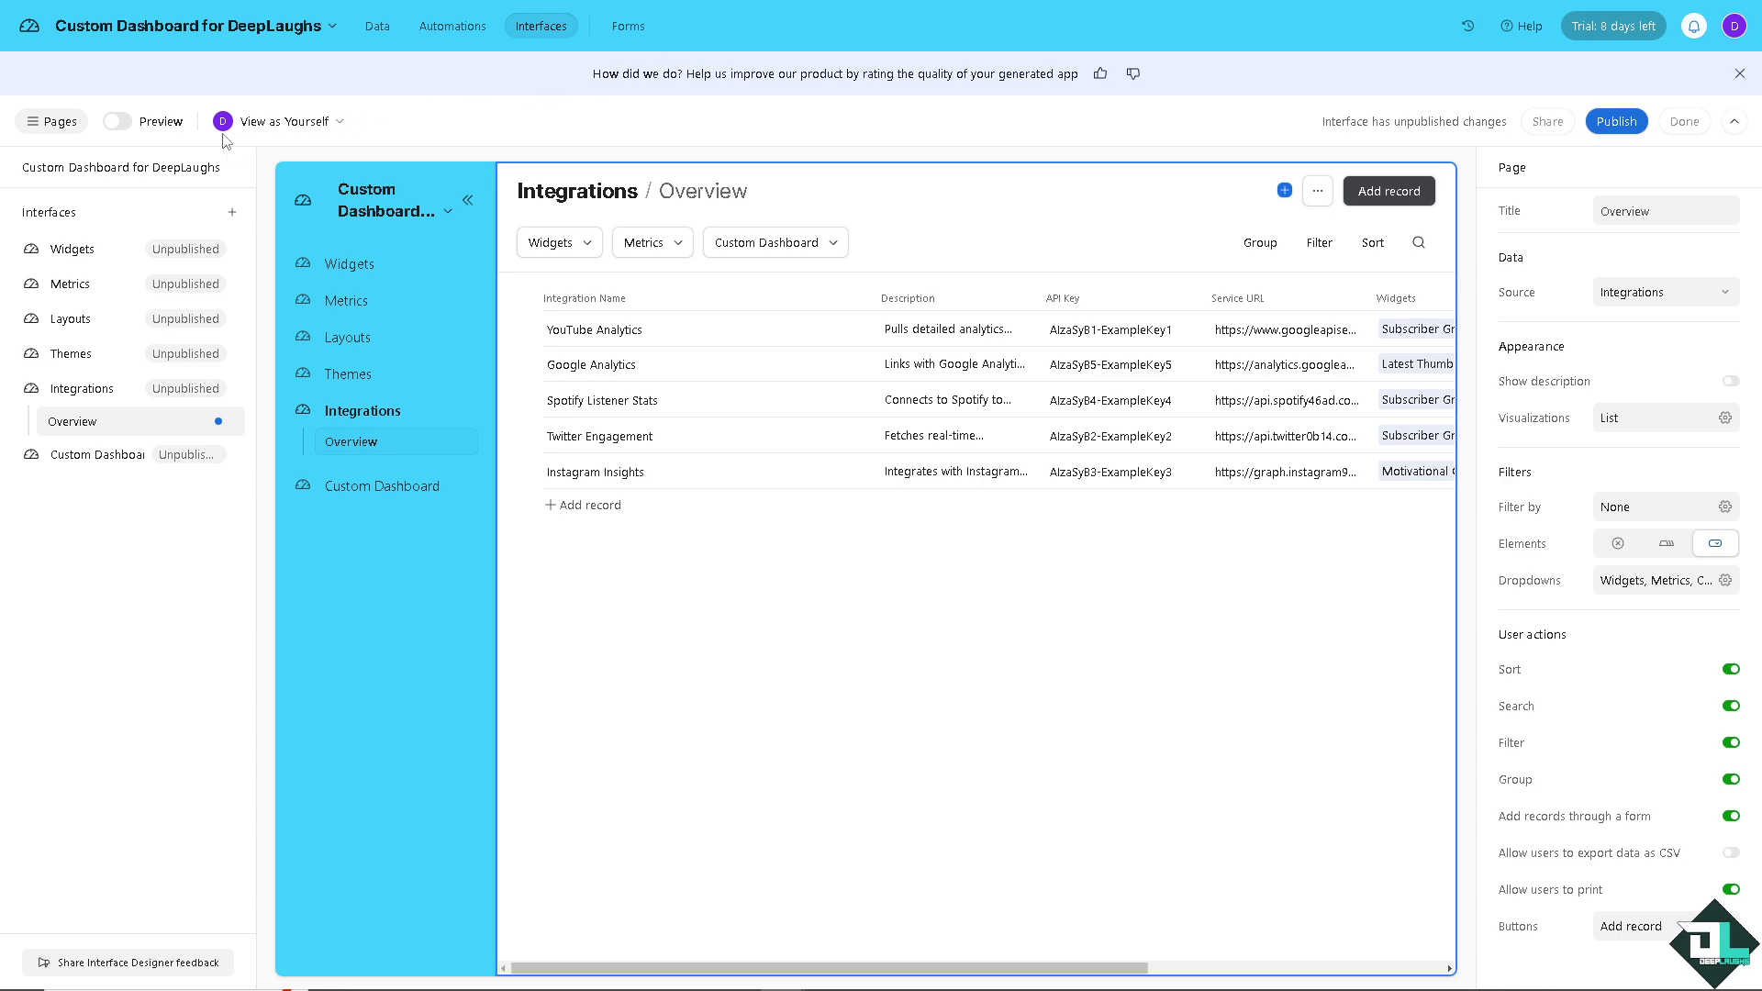
left_click(117, 135)
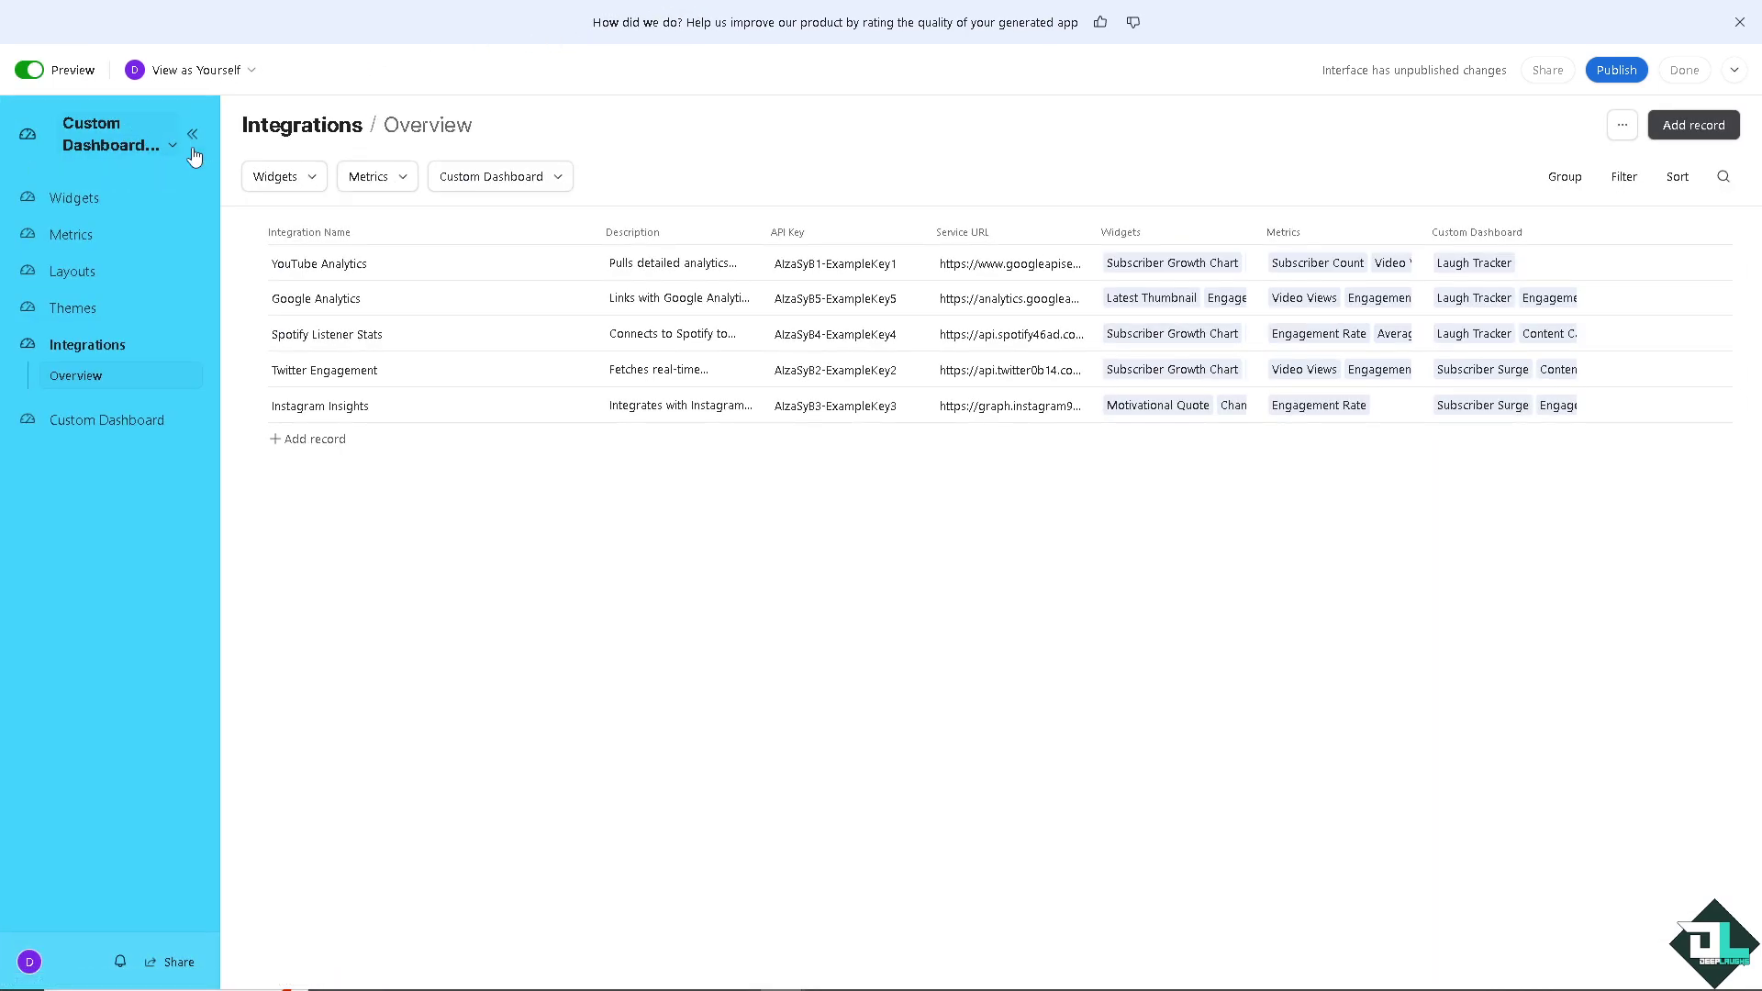
left_click(249, 72)
left_click(423, 81)
left_click(1734, 71)
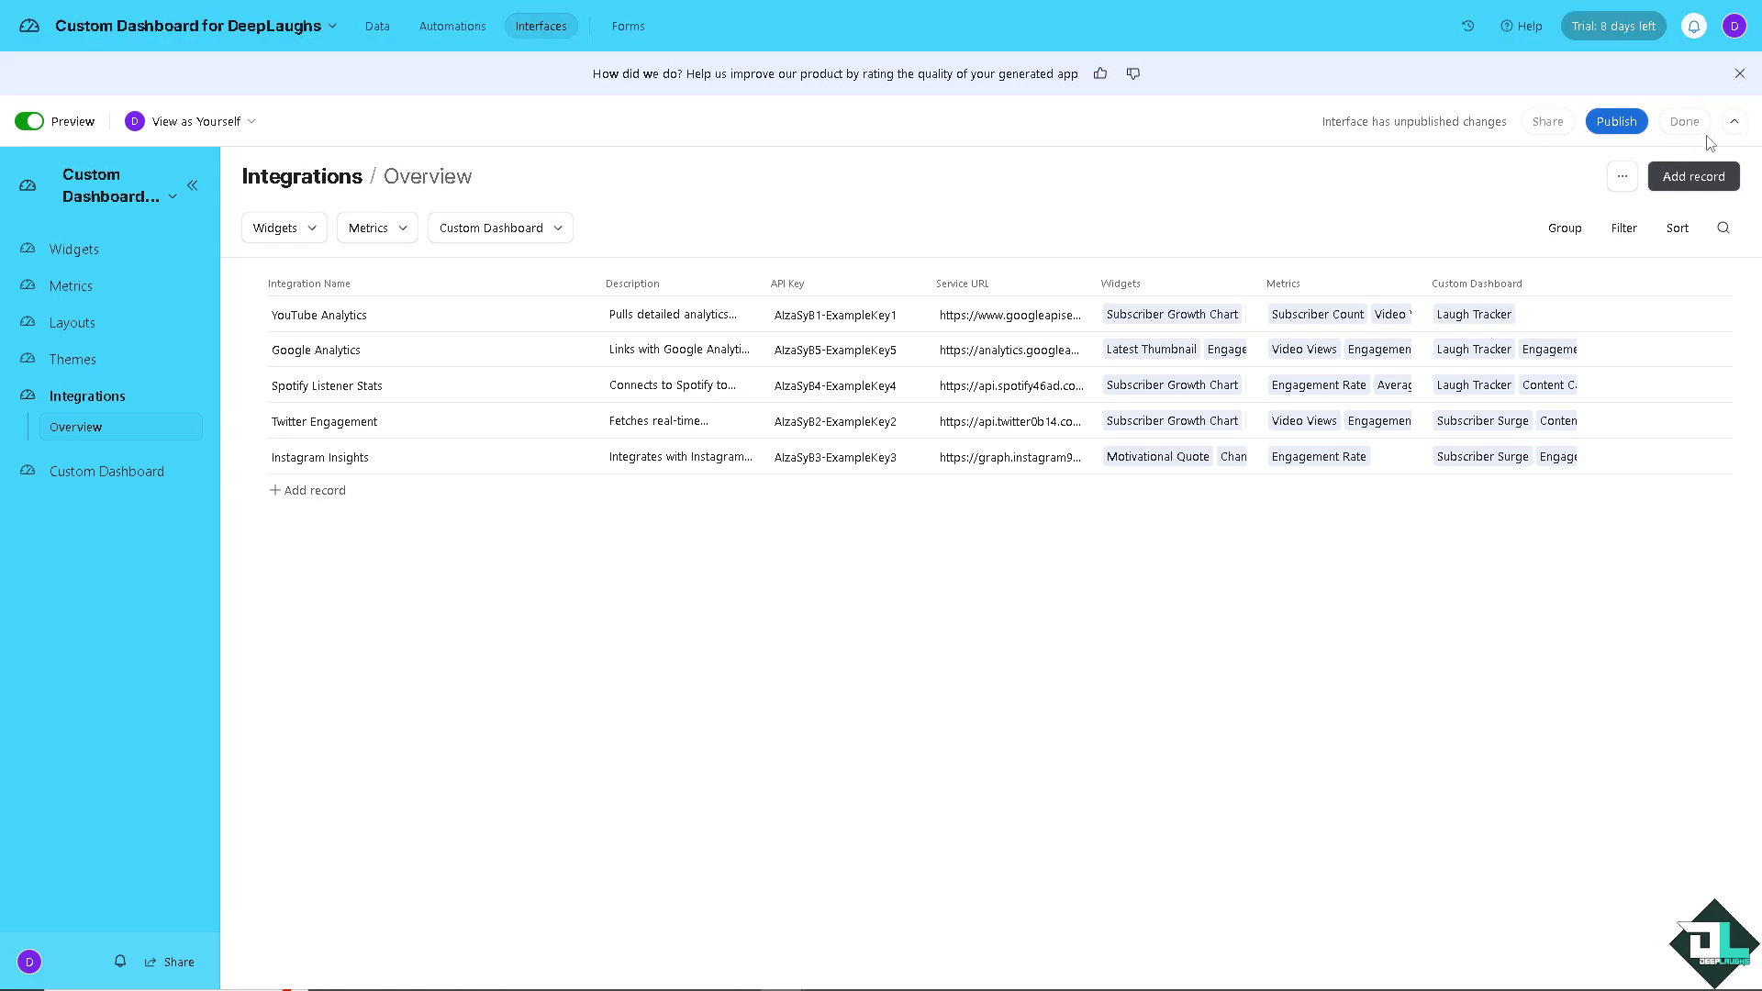
left_click(1625, 186)
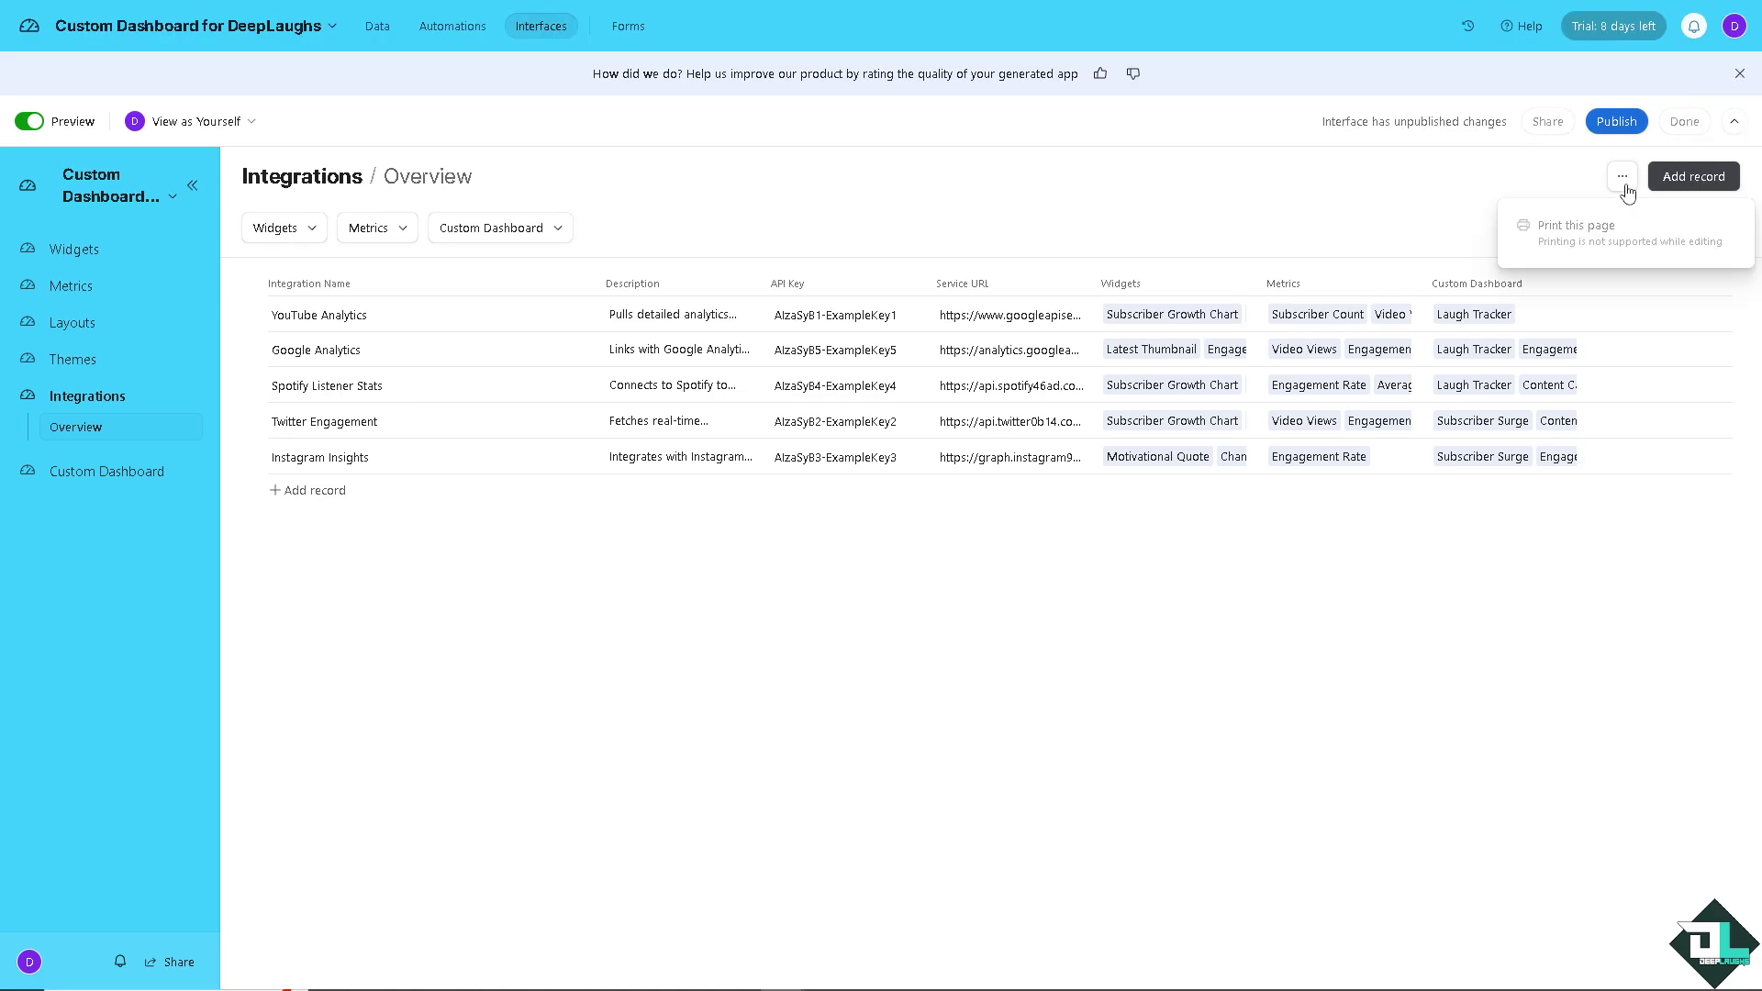
left_click(1446, 177)
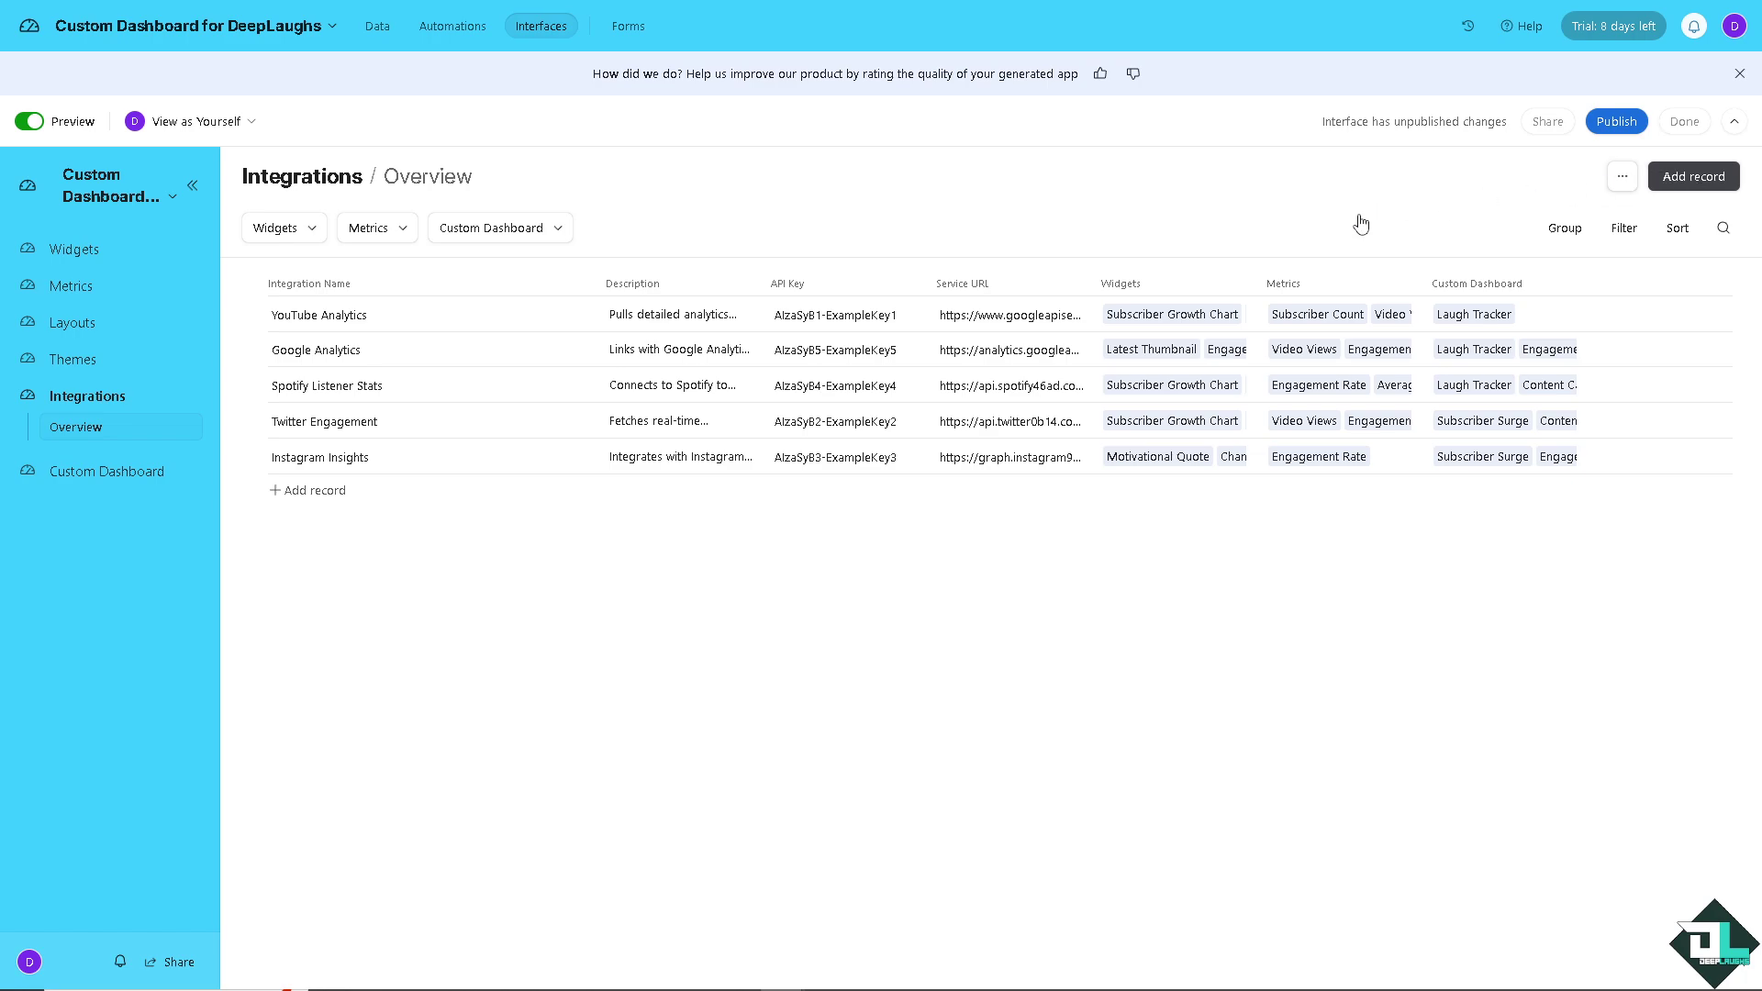
scroll(810, 552, "down", 1)
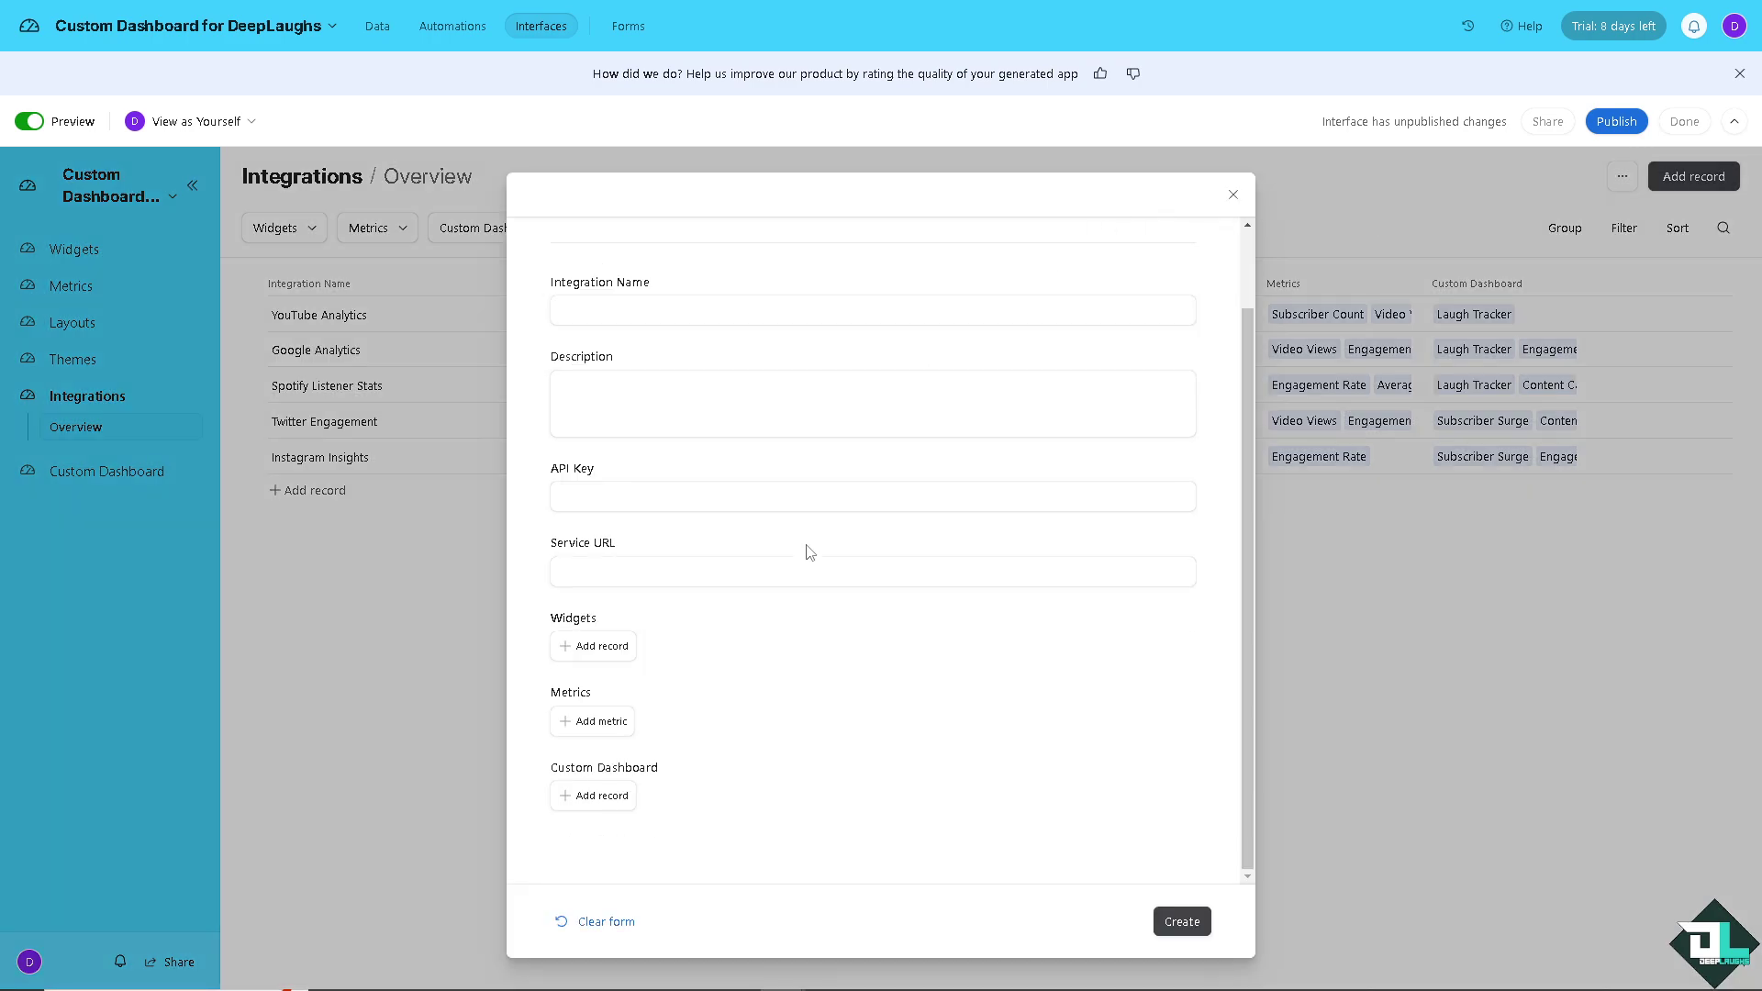
left_click(1230, 197)
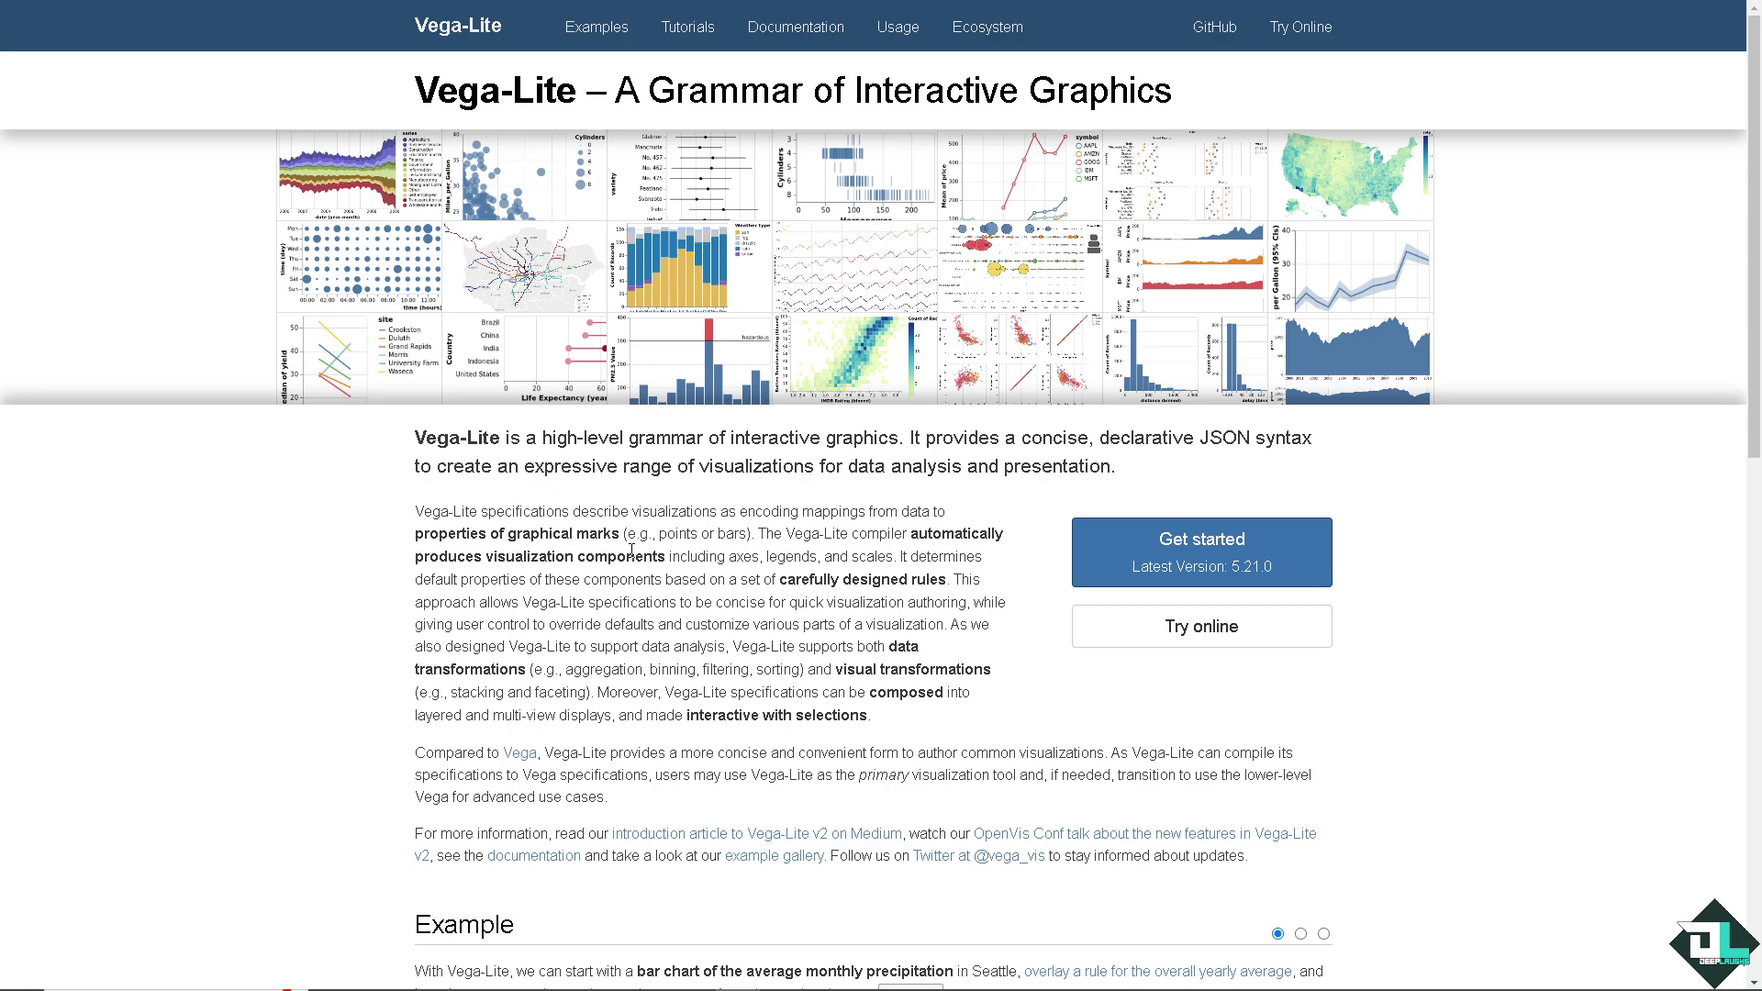
scroll(629, 550, "down", 6)
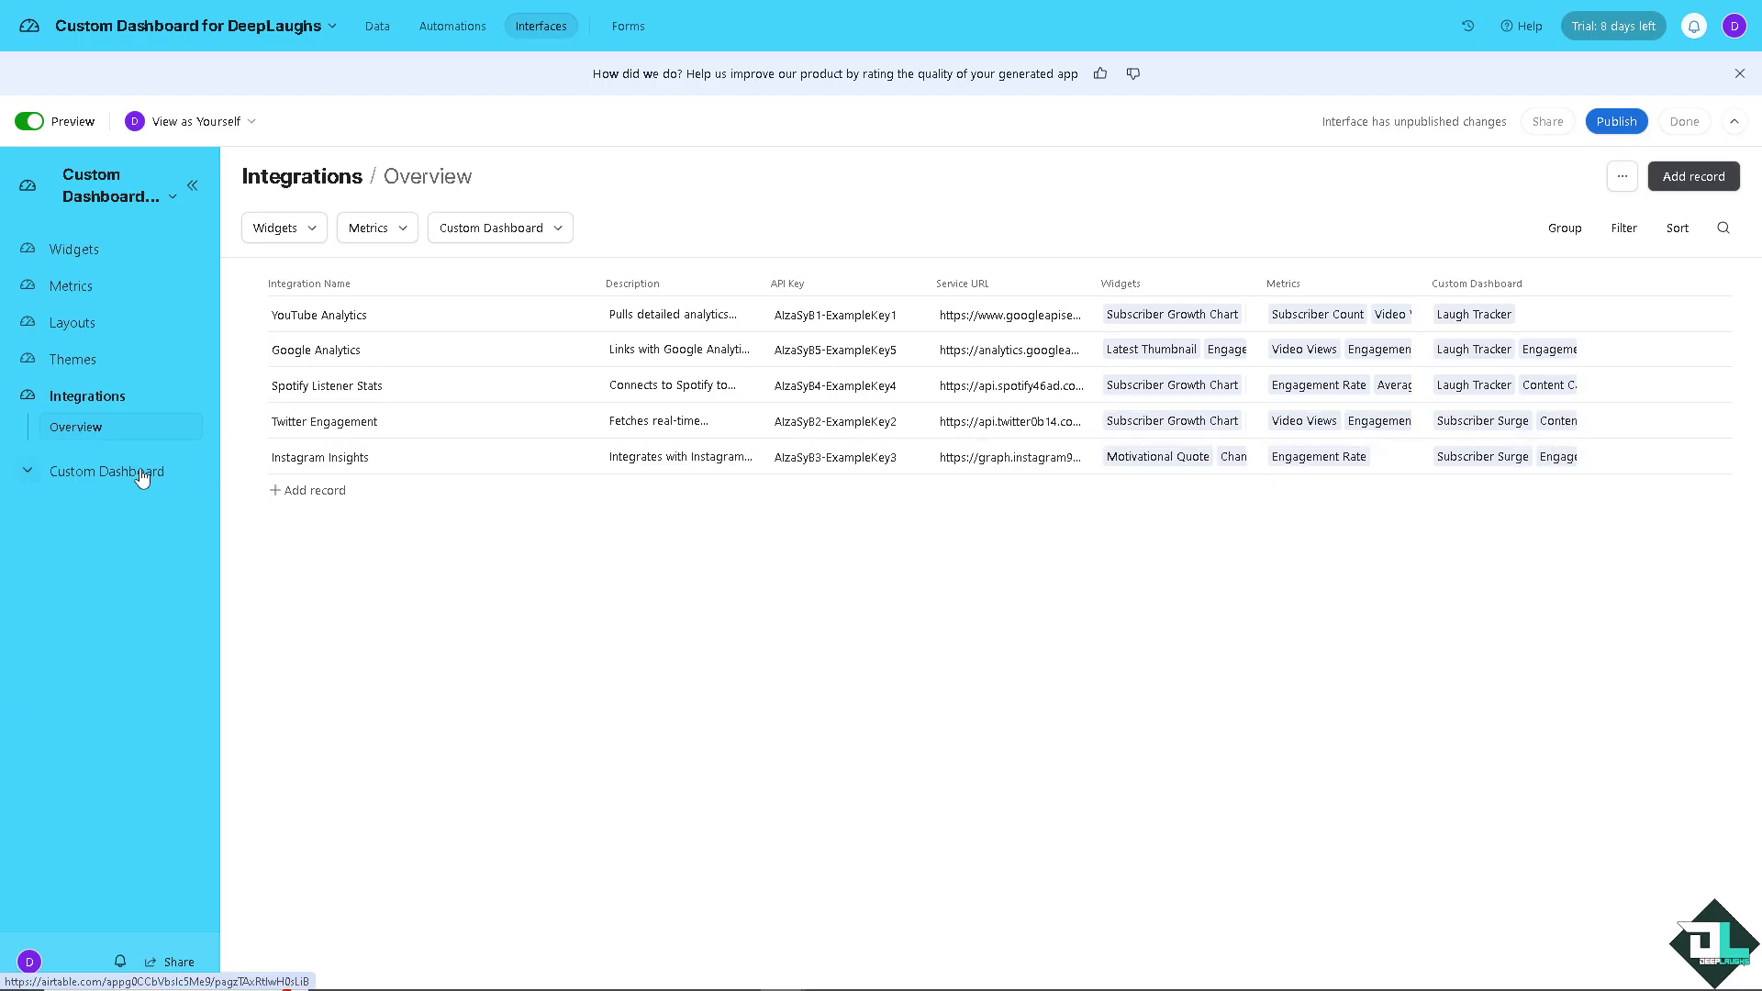
Step: Show the Custom Dashboard page listing Engagement Explorer, Laugh Tracker, Subscriber Surge and another dashboard
left_click(142, 471)
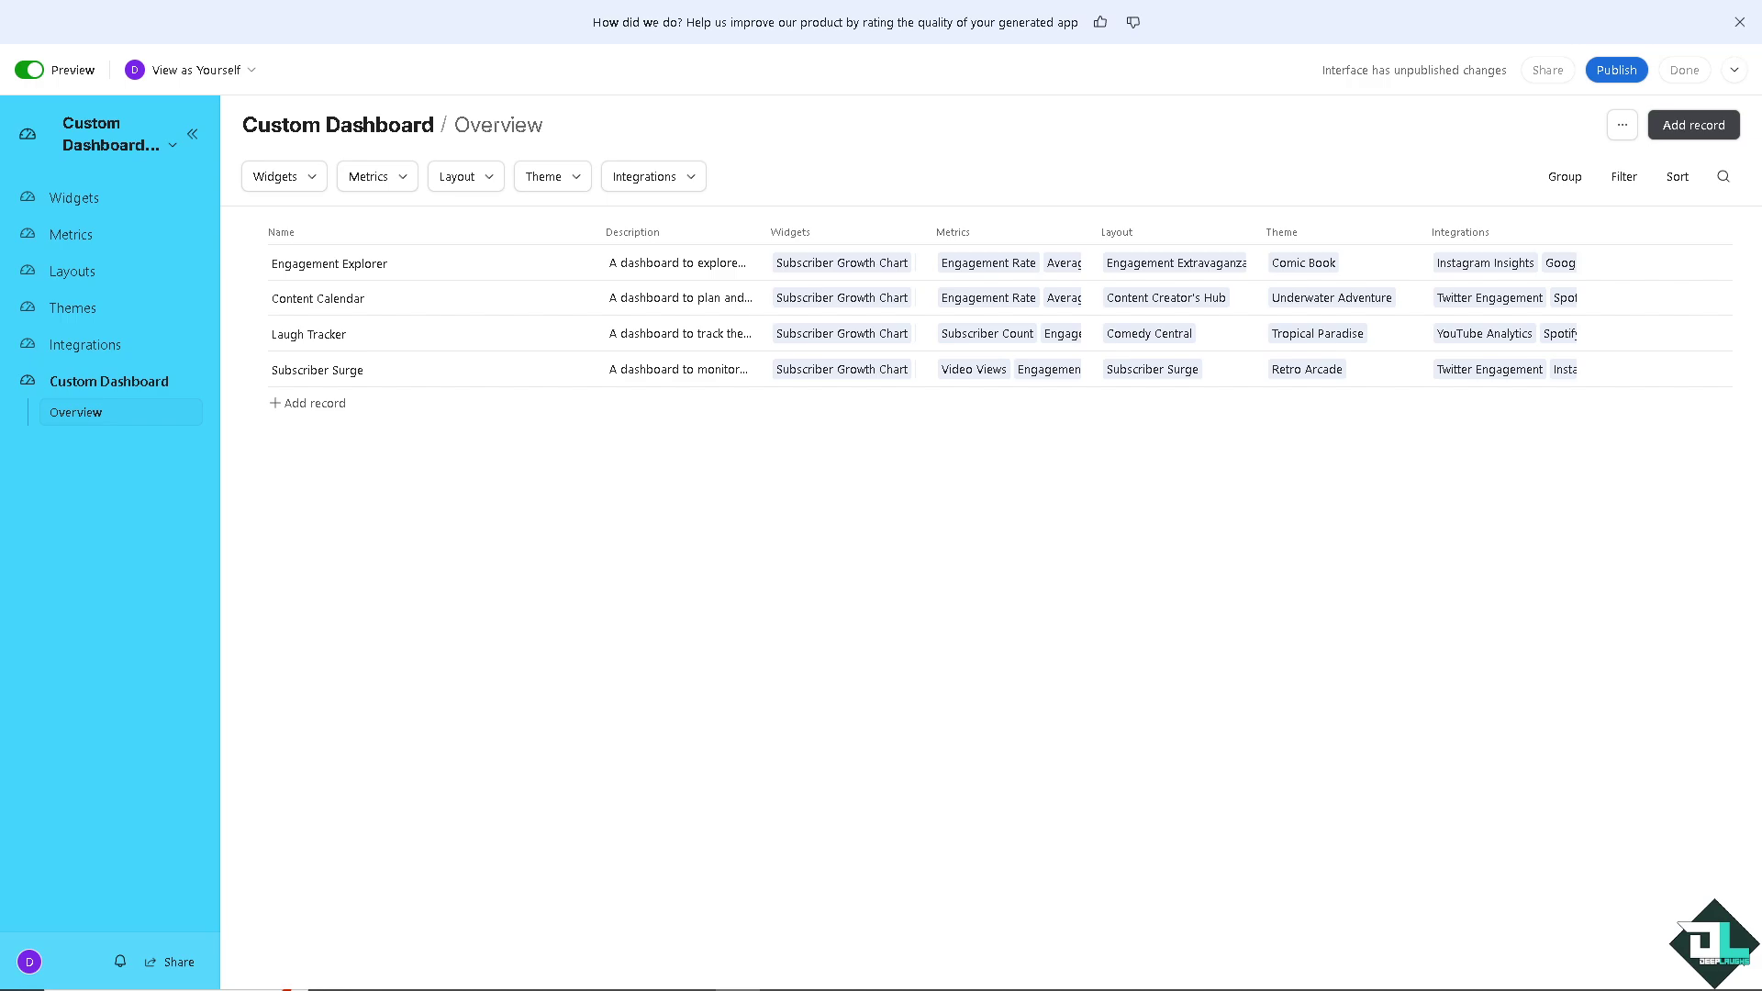
mouse_move(504, 351)
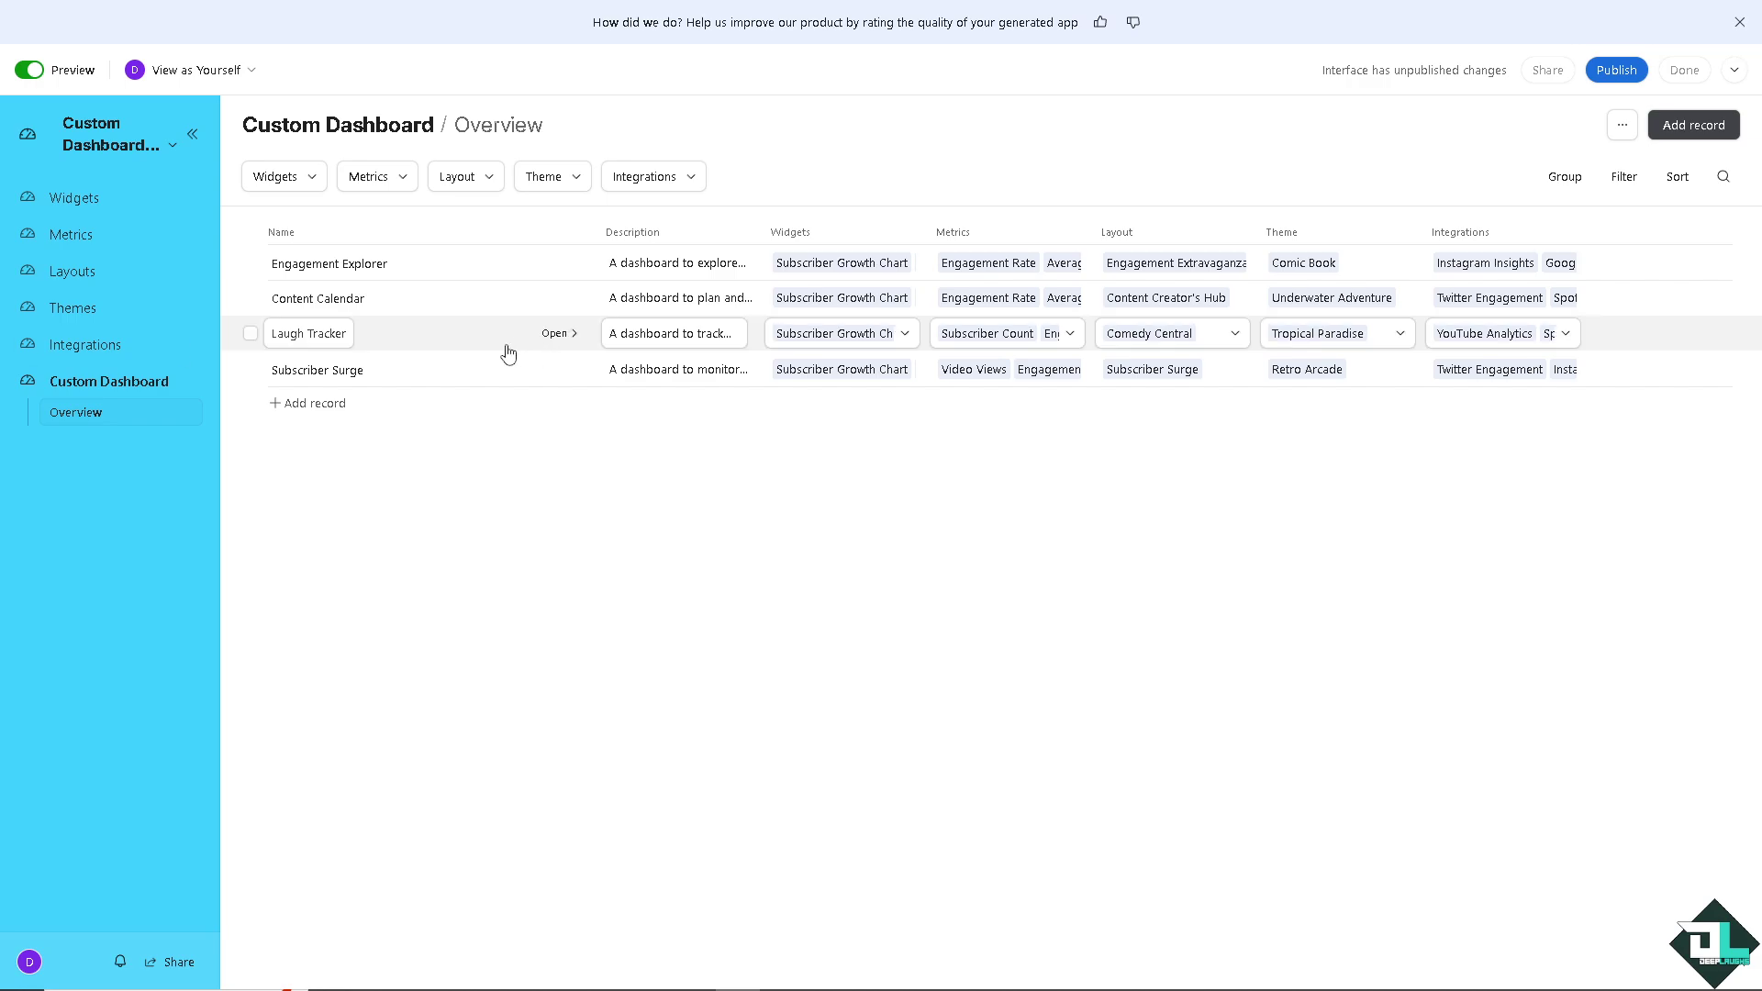